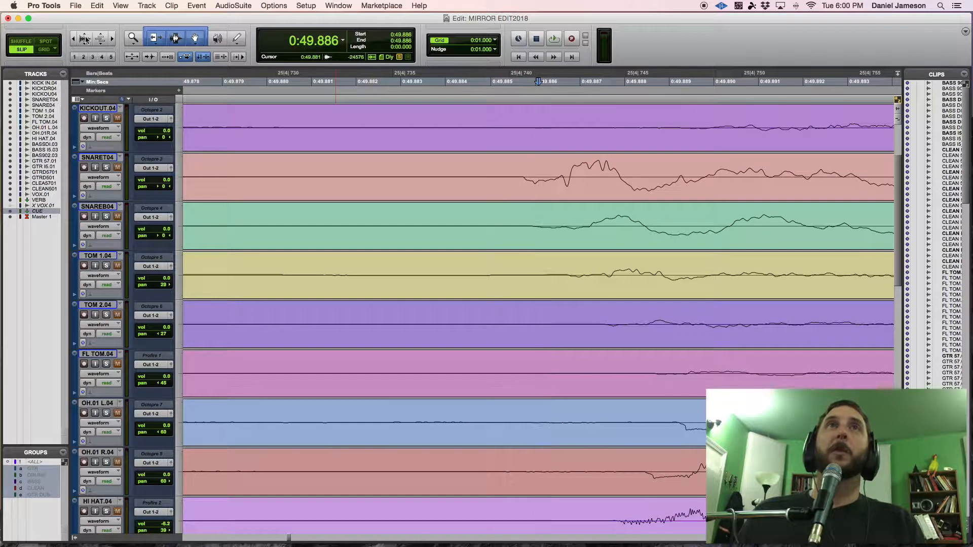
# Enlarge the waveform display and shift the SNAREB04 clip slightly earlier to line up its hit with SNARET04.
pyautogui.press('super+alt+bracketright')
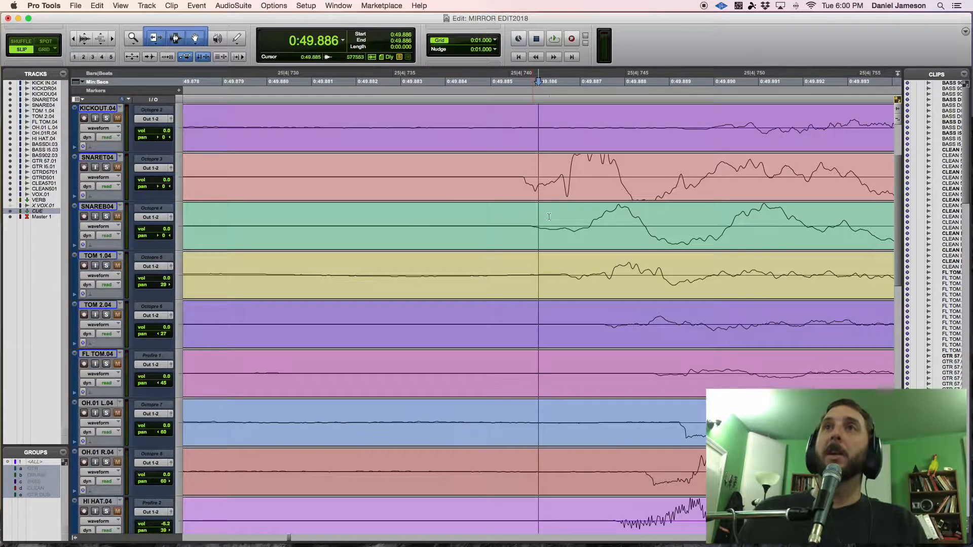
pyautogui.click(538, 235)
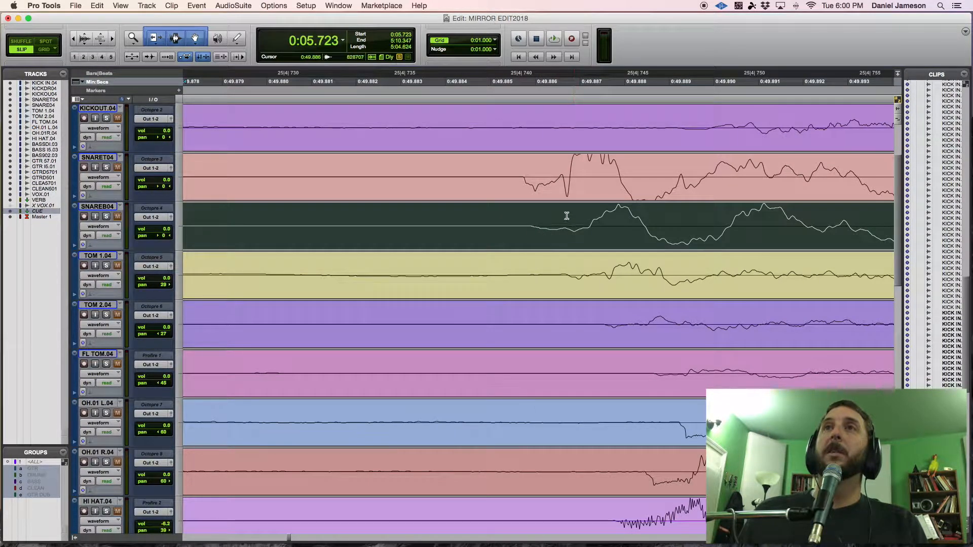
pyautogui.moveTo(596, 237)
pyautogui.mouseDown()
pyautogui.moveTo(579, 233)
pyautogui.moveTo(602, 241)
pyautogui.mouseUp()
pyautogui.click(520, 214)
pyautogui.press('super+bracketright')
pyautogui.press('super+bracketright')
pyautogui.press('super+bracketleft')
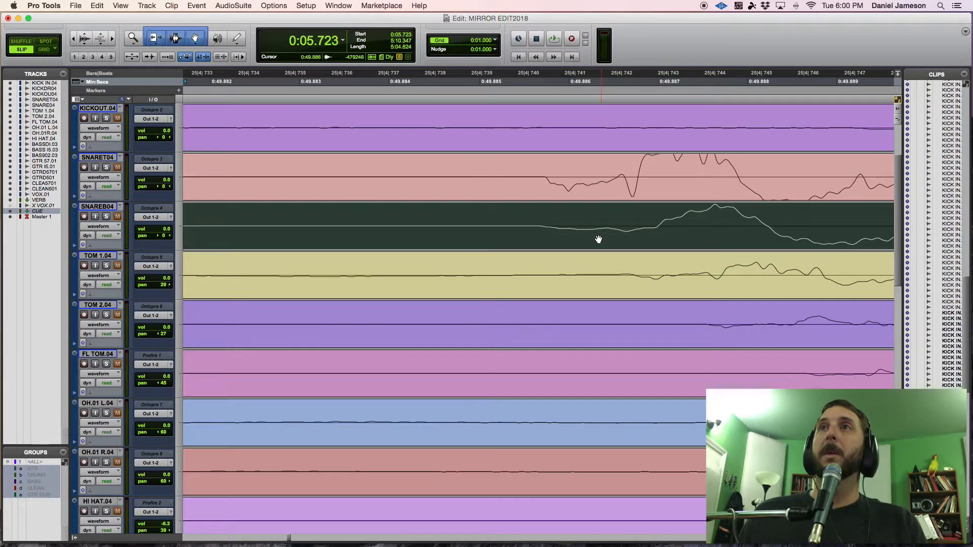
# Check the alignment of the SNARET04 and SNAREB04 transients around 0:49.886.
pyautogui.press('super+bracketleft')
pyautogui.press('super+bracketleft')
pyautogui.press('super+bracketleft')
pyautogui.click(583, 215)
pyautogui.press('super+bracketright')
pyautogui.press('super+bracketright')
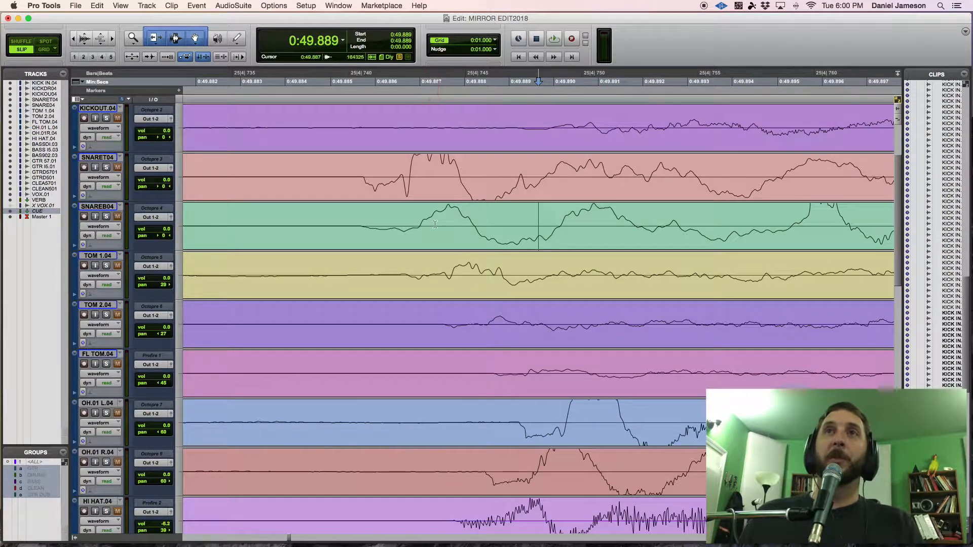
pyautogui.click(384, 215)
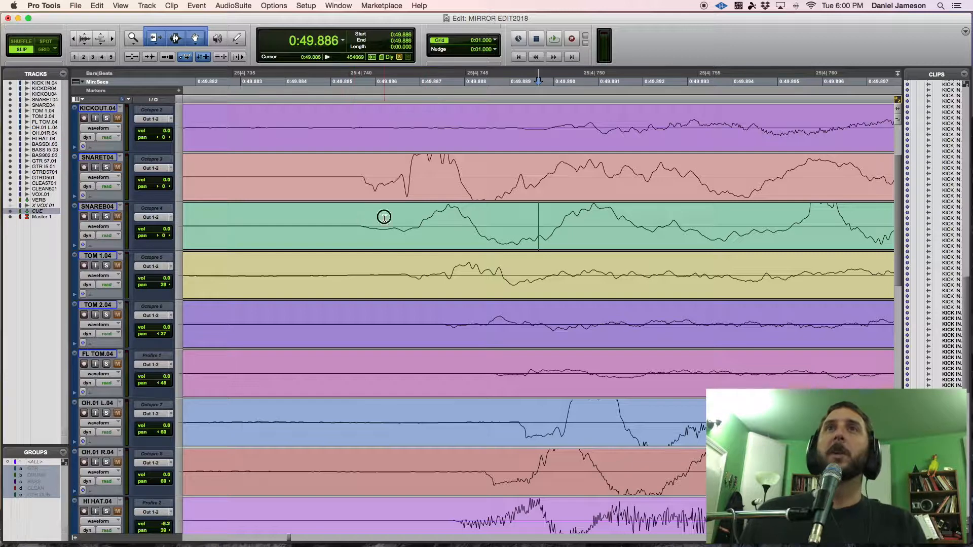
# Move the SNARET04 track between OH.01 L.04 and OH.01 R.04.
pyautogui.press('super+bracketleft')
pyautogui.press('super+bracketleft')
pyautogui.press('super+bracketleft')
pyautogui.press('super+bracketleft')
pyautogui.press('super+bracketleft')
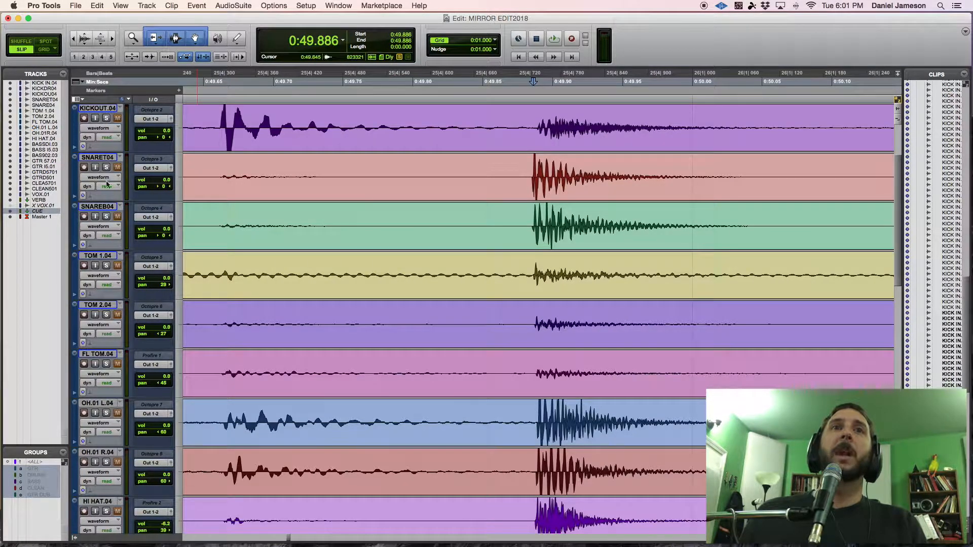
pyautogui.moveTo(96, 159); pyautogui.dragTo(107, 445)
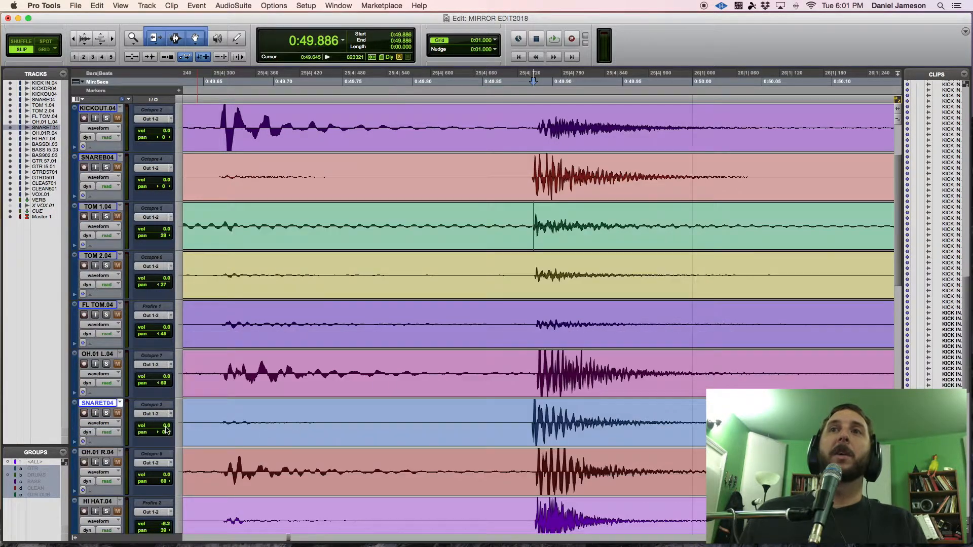
# Compare the start of the snare hit on SNARET04 with its arrival on the two overhead tracks.
pyautogui.click(541, 416)
pyautogui.press('super+bracketright')
pyautogui.press('super+bracketright')
pyautogui.press('super+bracketright')
pyautogui.press('super+bracketright')
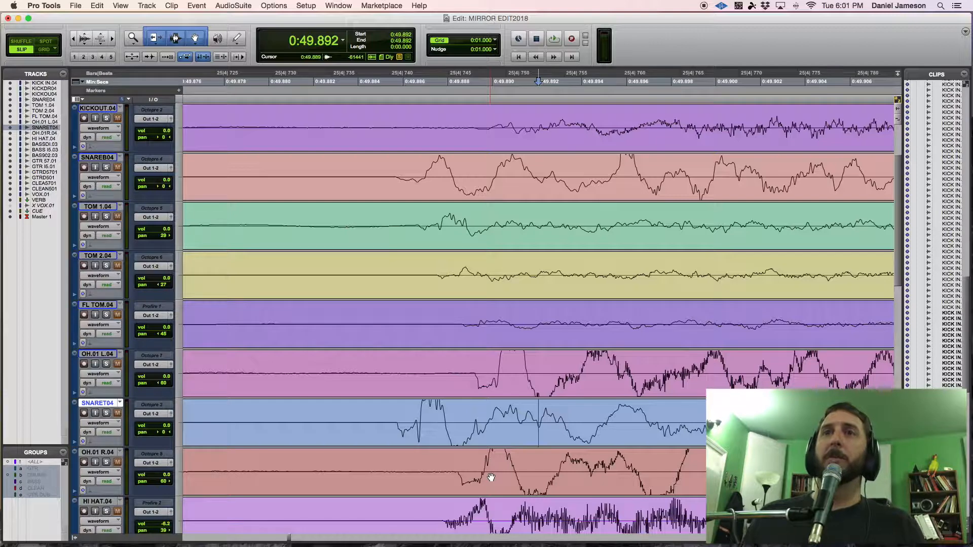
pyautogui.click(475, 364)
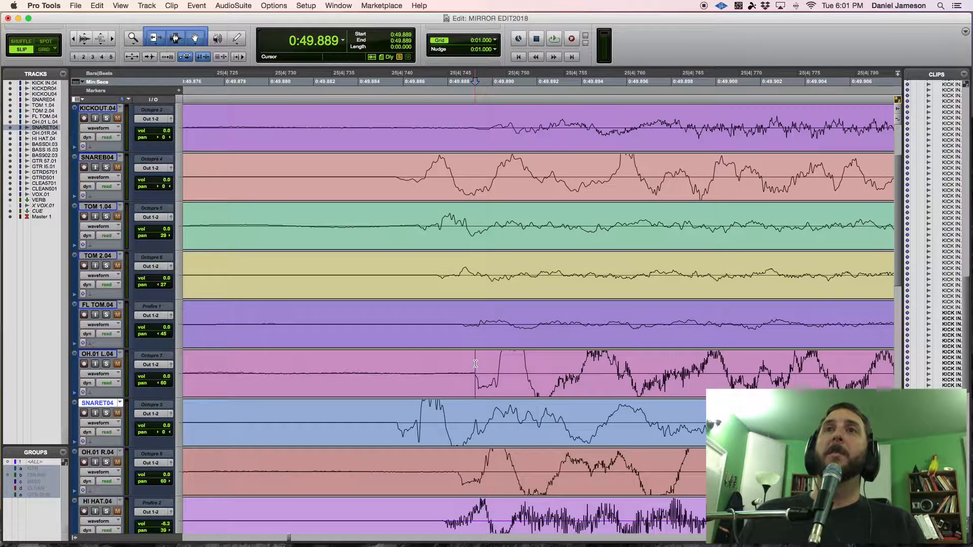
pyautogui.press('super+bracketright')
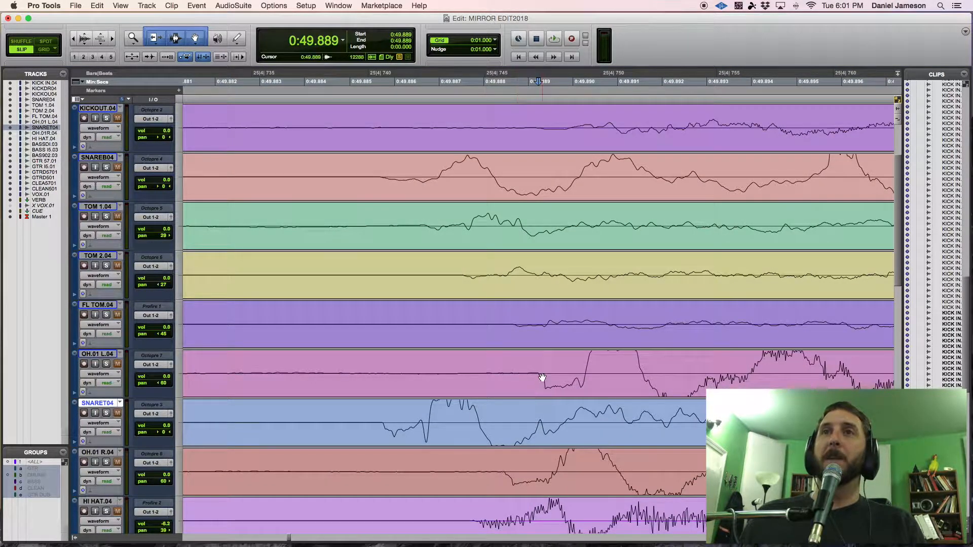
pyautogui.press('r')
pyautogui.press('r')
pyautogui.press('r')
pyautogui.press('r')
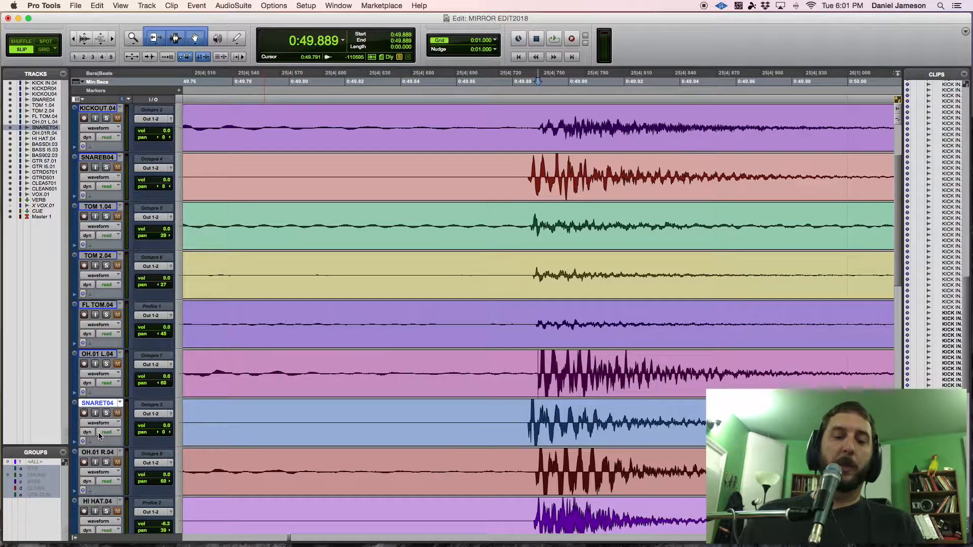
# Solo the drum and bass tracks and play the session from 0:49.871, just before the snare hit.
pyautogui.click(106, 413)
pyautogui.click(488, 364)
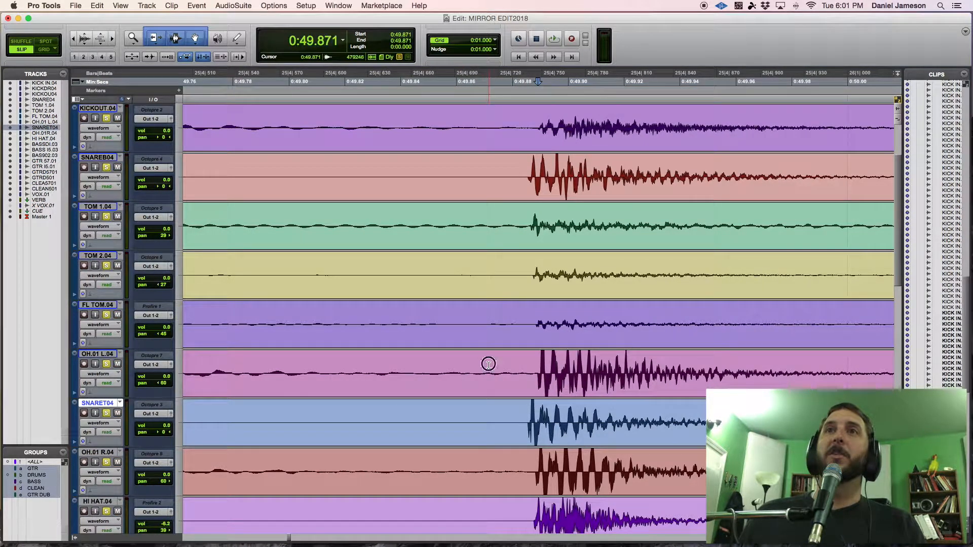
pyautogui.scroll(-3, 495, 343)
pyautogui.press('r')
pyautogui.press('space')
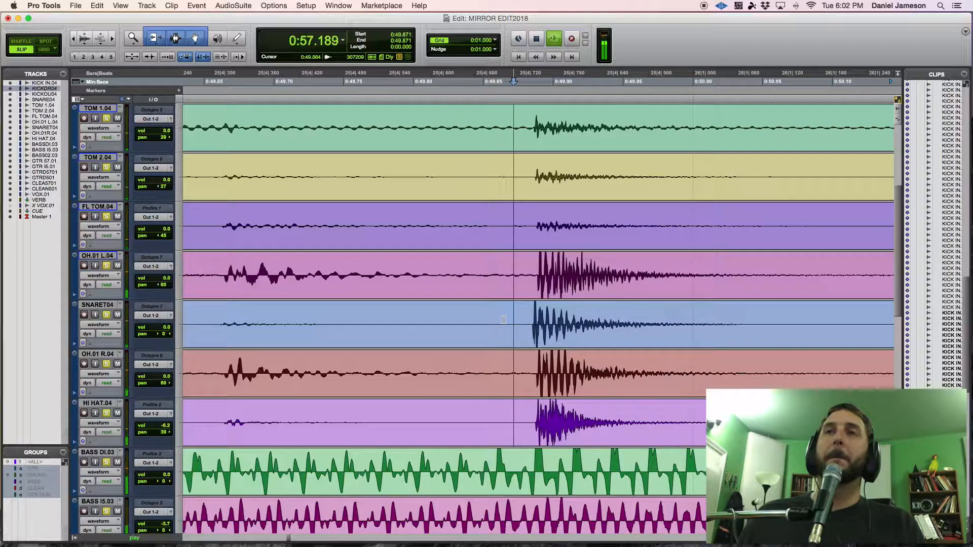
pyautogui.press('space')
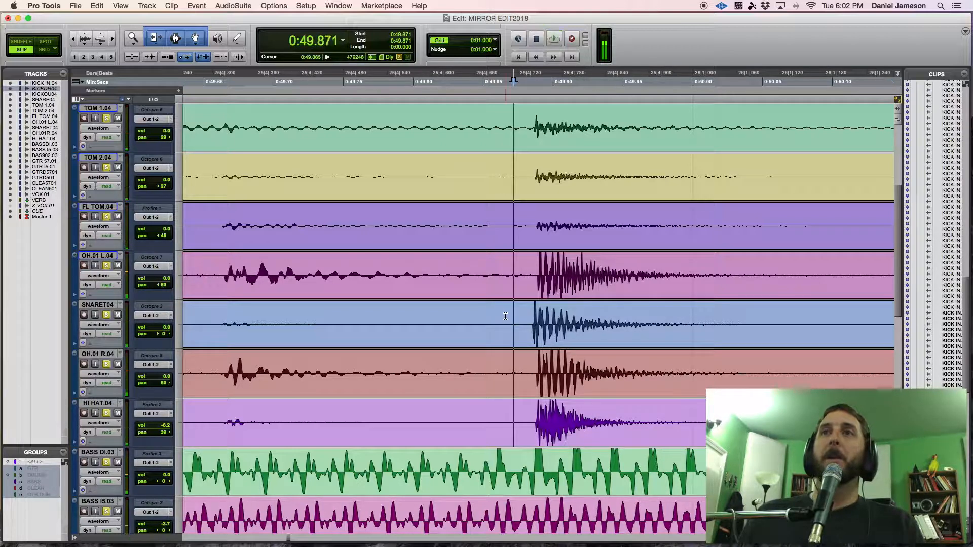
# Shift the OH.01 L.04 and OH.01 R.04 clips earlier to line up their snare hit with SNARET04.
pyautogui.click(540, 324)
pyautogui.press('super+bracketright')
pyautogui.press('super+bracketright')
pyautogui.press('super+bracketright')
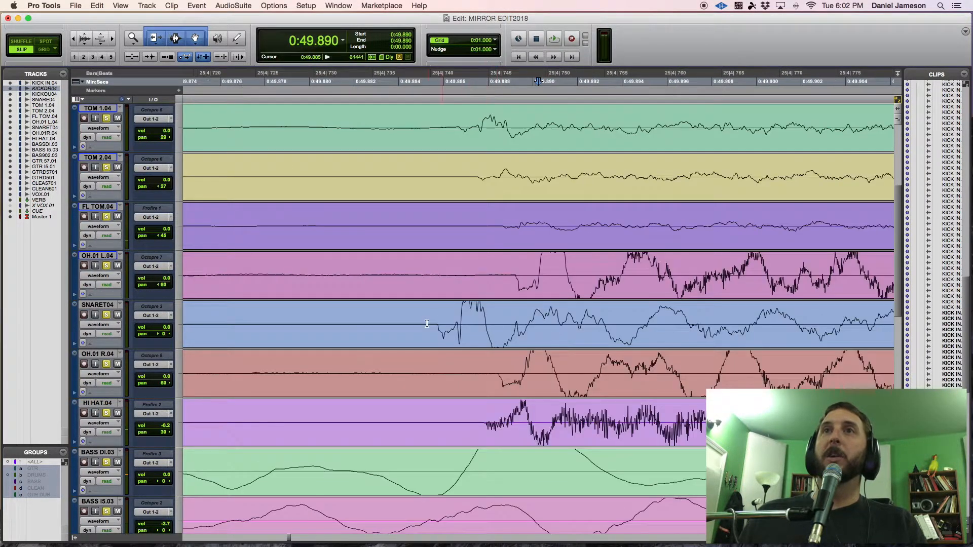
pyautogui.click(513, 263)
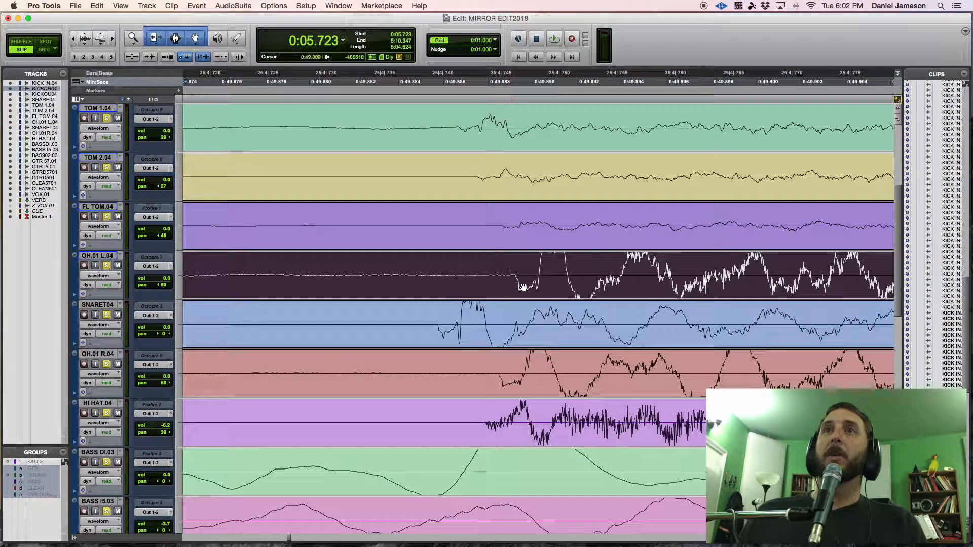
pyautogui.moveTo(523, 287); pyautogui.dragTo(446, 283)
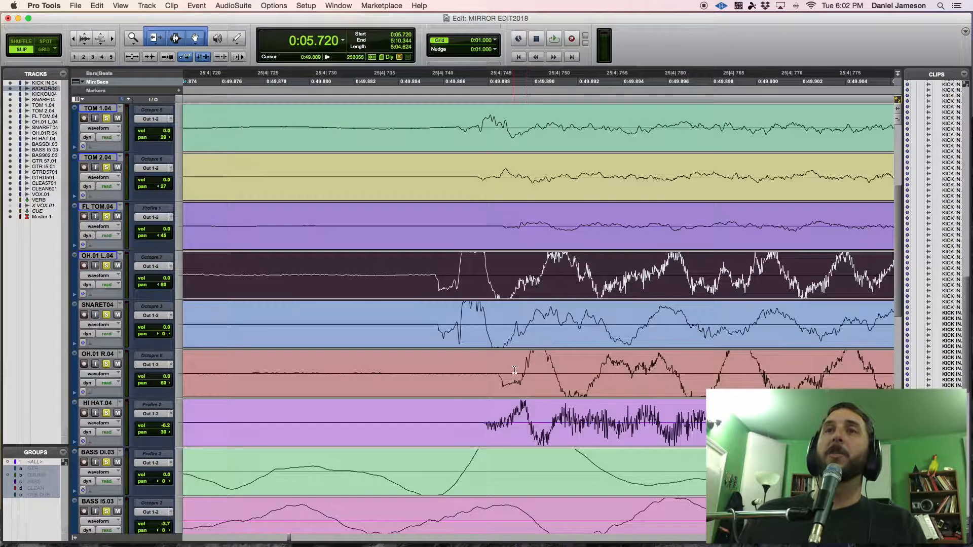
pyautogui.click(514, 369)
pyautogui.moveTo(516, 380); pyautogui.dragTo(459, 377)
# Fine-tune the overhead alignment by shifting the OH.01 L.04 clip slightly later and the OH.01 R.04 clip slightly earlier.
pyautogui.click(458, 368)
pyautogui.press('t')
pyautogui.press('t')
pyautogui.press('t')
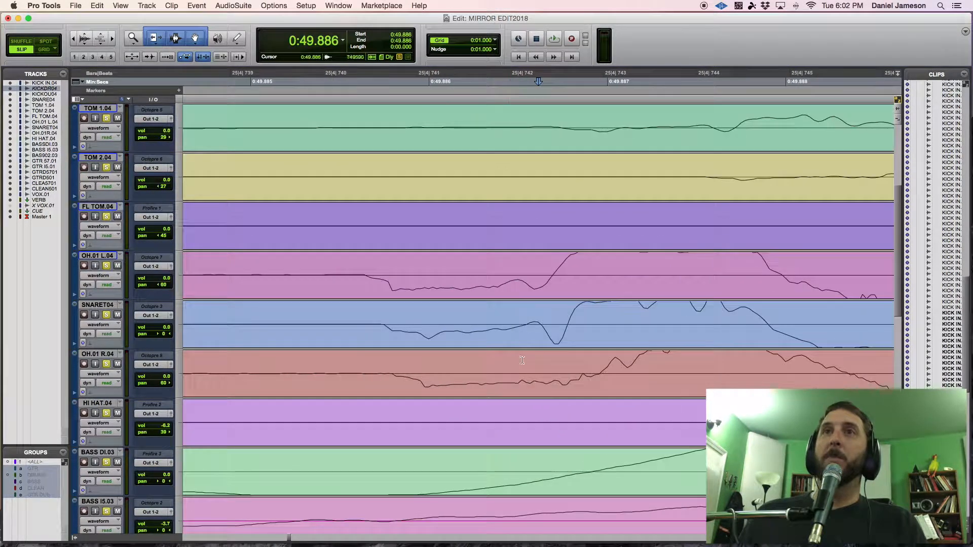
pyautogui.moveTo(390, 282); pyautogui.dragTo(410, 284)
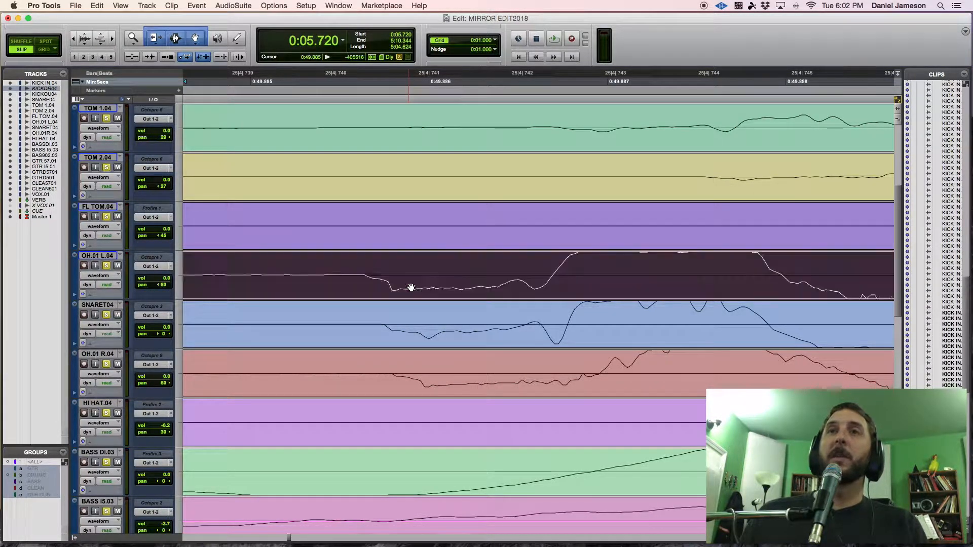
pyautogui.moveTo(432, 389); pyautogui.dragTo(428, 385)
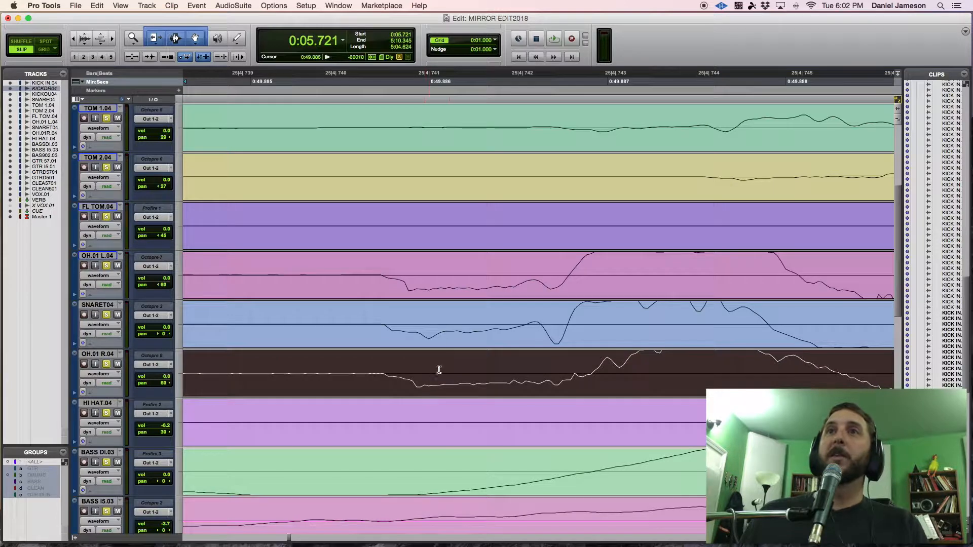
# Play the aligned drums from 0:49.863, just before the snare hit.
pyautogui.click(387, 306)
pyautogui.press('r')
pyautogui.press('r')
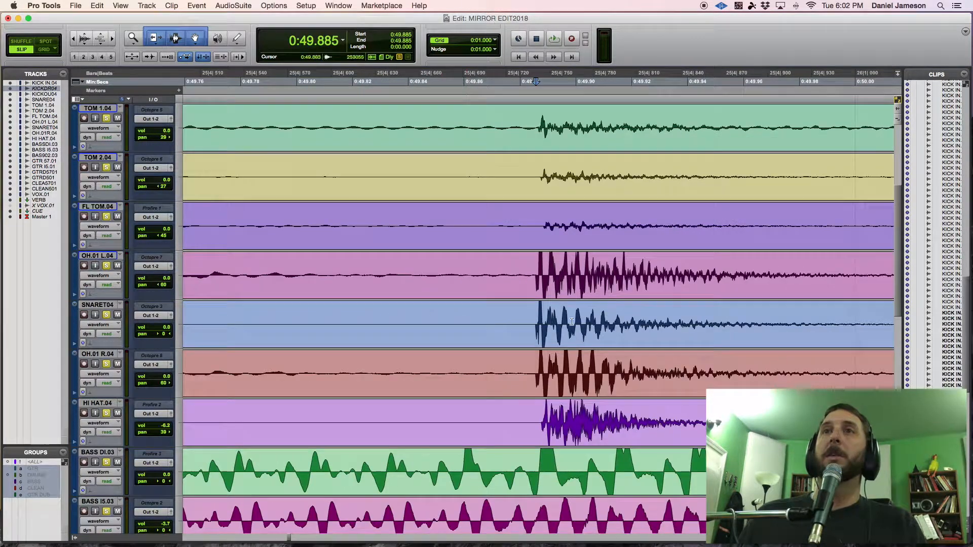
pyautogui.click(473, 320)
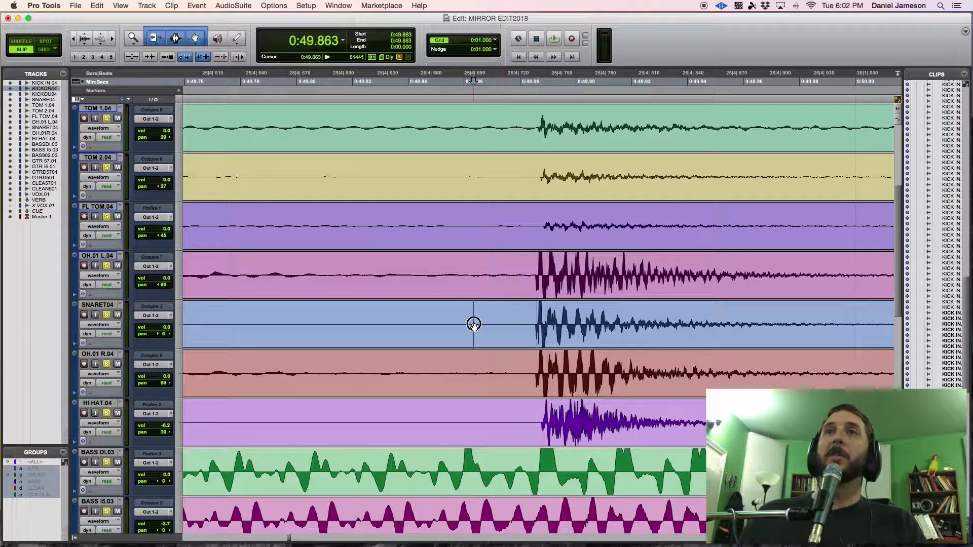
pyautogui.press('space')
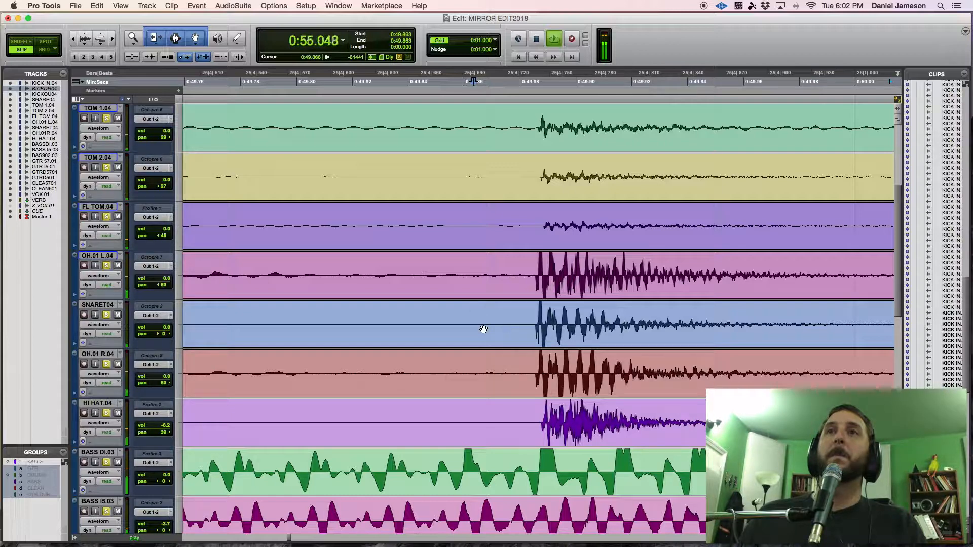
pyautogui.press('space')
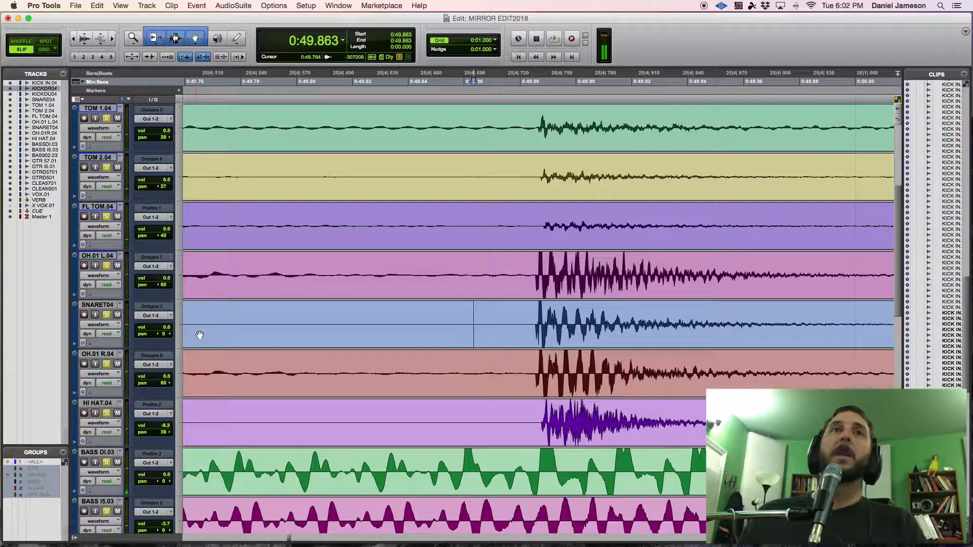
# Switch the drum tracks to their .03 playlists and play the unaligned version from 0:49.863.
pyautogui.click(121, 306)
pyautogui.click(163, 297)
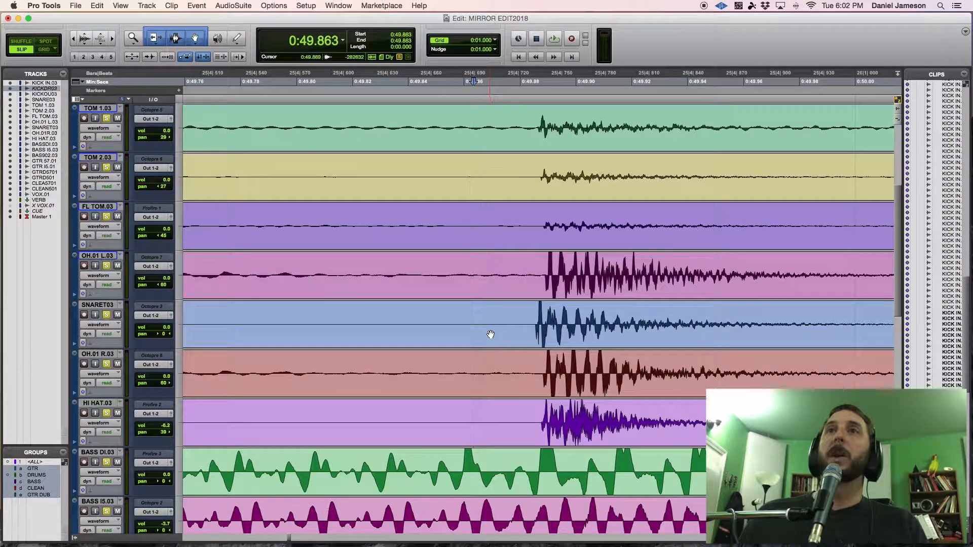
pyautogui.press('space')
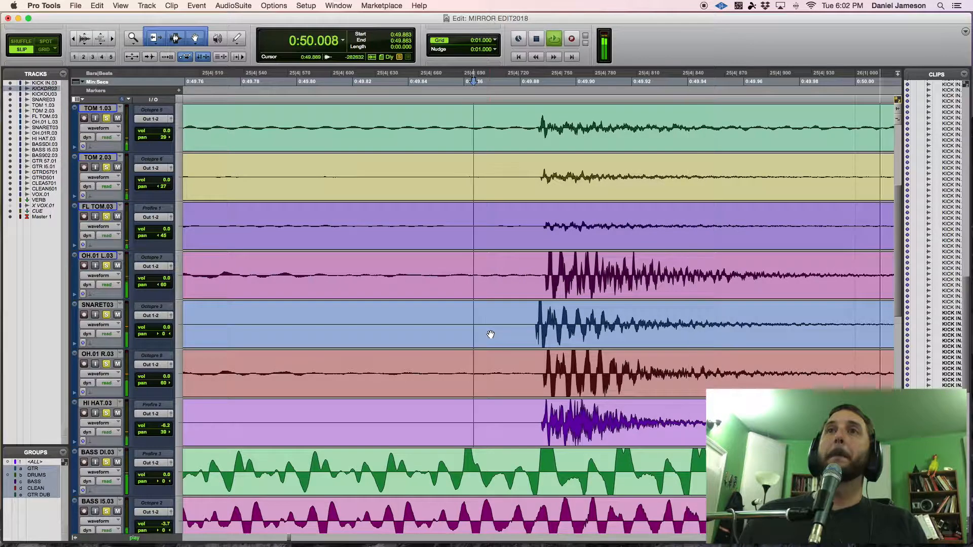
pyautogui.press('space')
# Return the drum tracks to their .04 playlists and play the aligned version from 0:49.863 for comparison.
pyautogui.click(121, 305)
pyautogui.click(144, 314)
pyautogui.press('space')
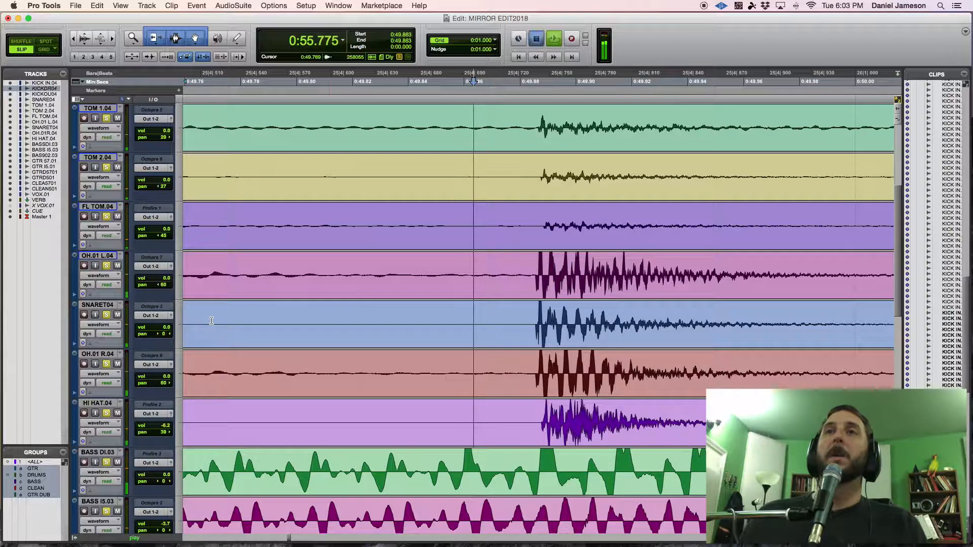
pyautogui.press('space')
# Review the snare hit across the drum tracks, from KICK IN.04 down to HI HAT.04 and the bass tracks.
pyautogui.click(525, 374)
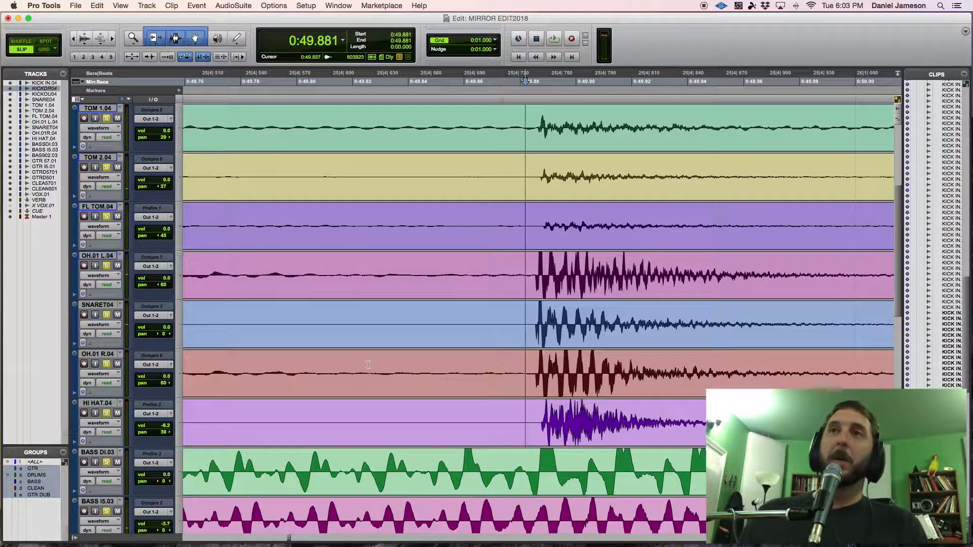
pyautogui.press('r')
pyautogui.scroll(4, 130, 313)
pyautogui.press('r')
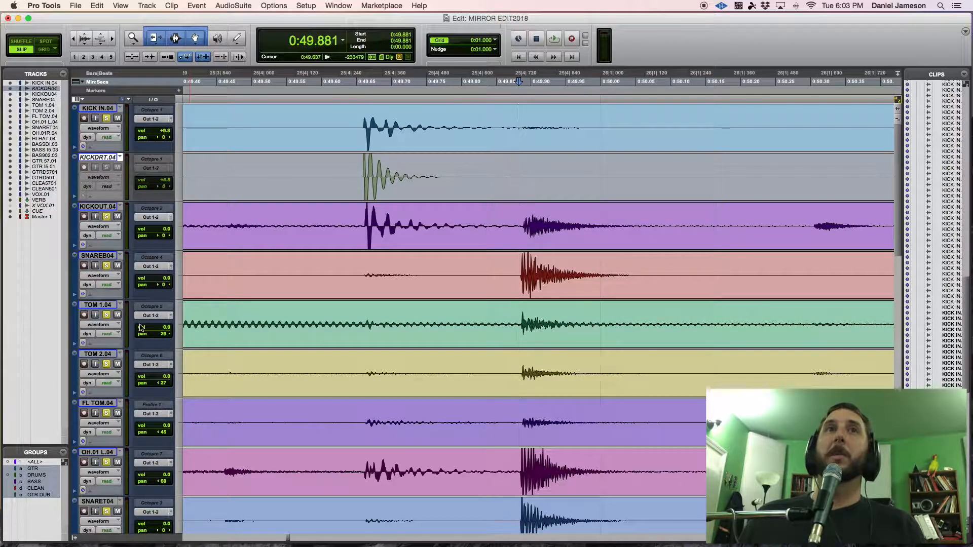
pyautogui.scroll(-1, 140, 327)
pyautogui.scroll(-1, 139, 328)
pyautogui.scroll(-3, 241, 370)
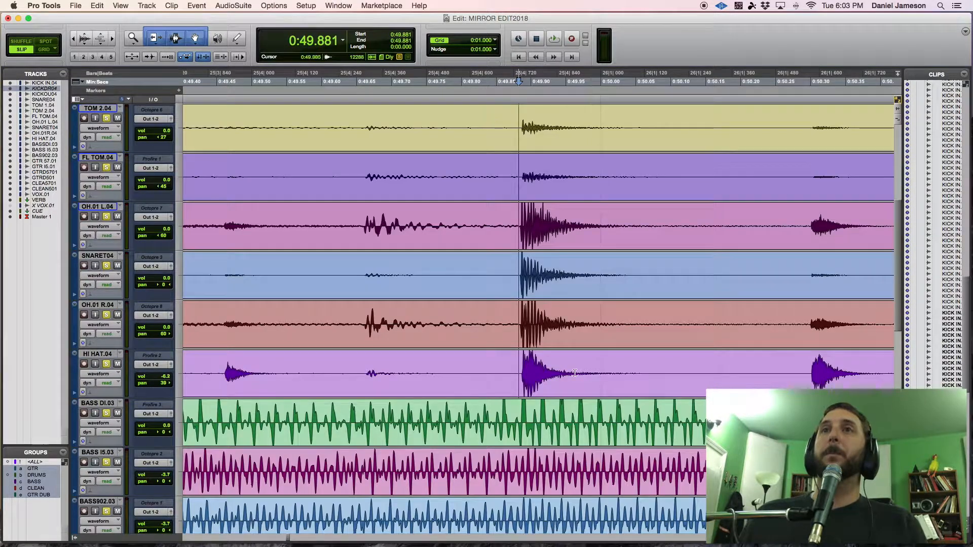
pyautogui.scroll(-1, 574, 372)
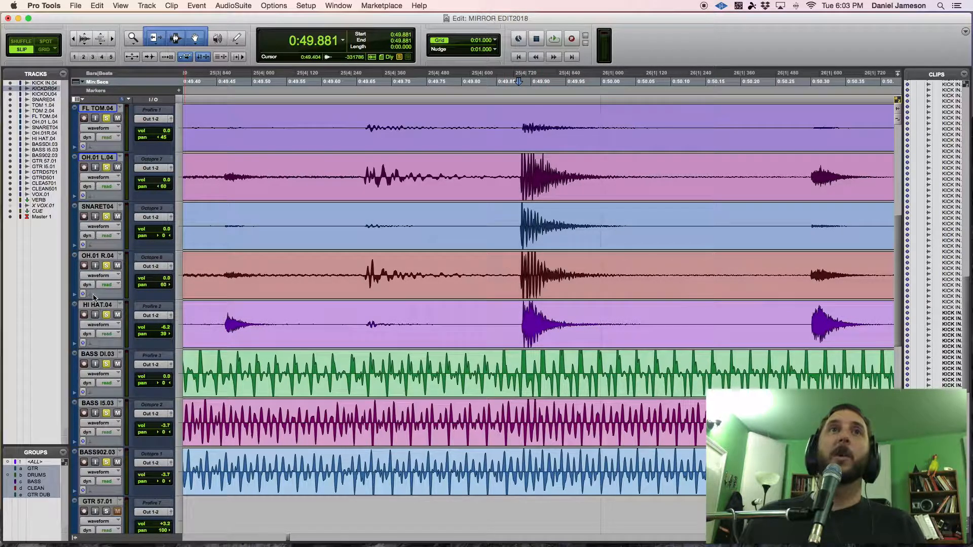
pyautogui.scroll(-1, 404, 257)
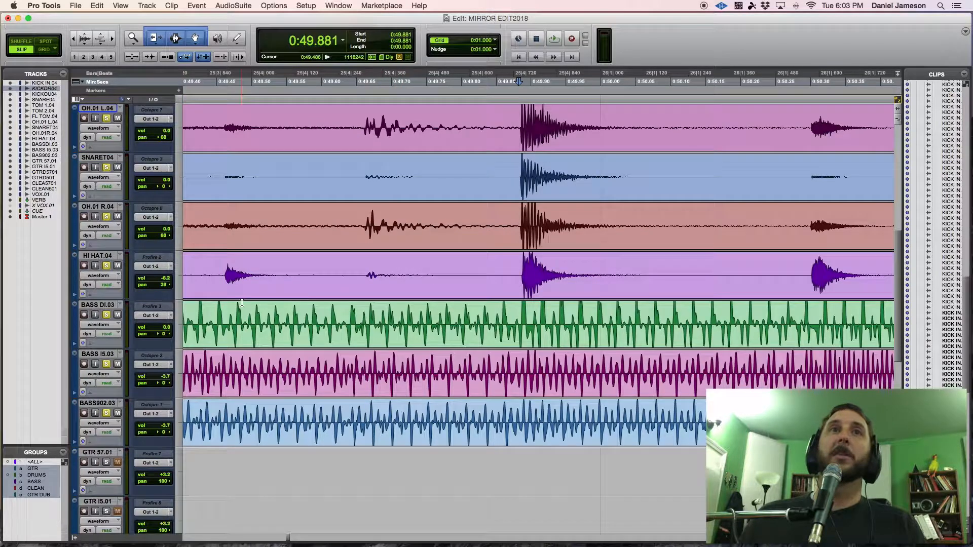
# Select the BASS DI.03 track and locate the first bass note near the start of the song.
pyautogui.click(112, 307)
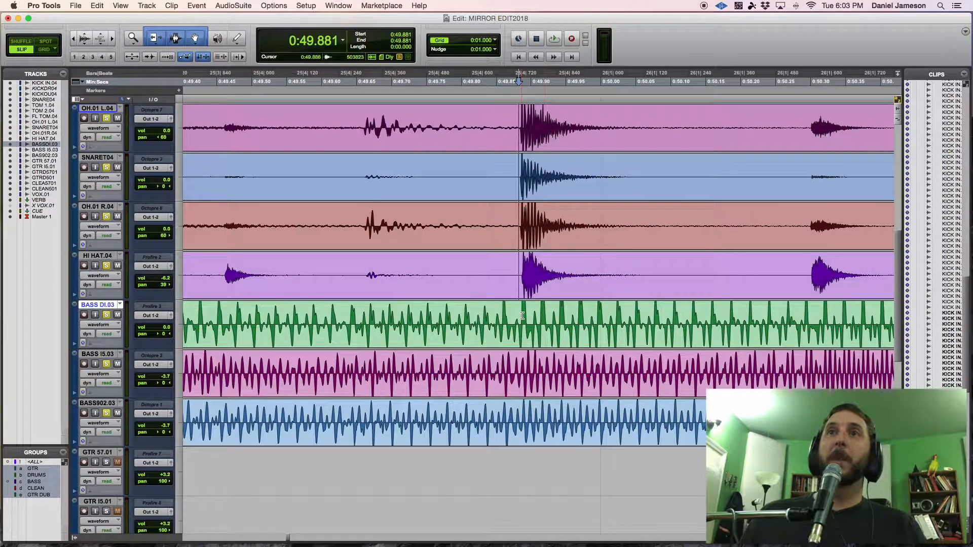
pyautogui.click(522, 337)
pyautogui.press('r')
pyautogui.press('r')
pyautogui.press('r')
pyautogui.press('r')
pyautogui.press('r')
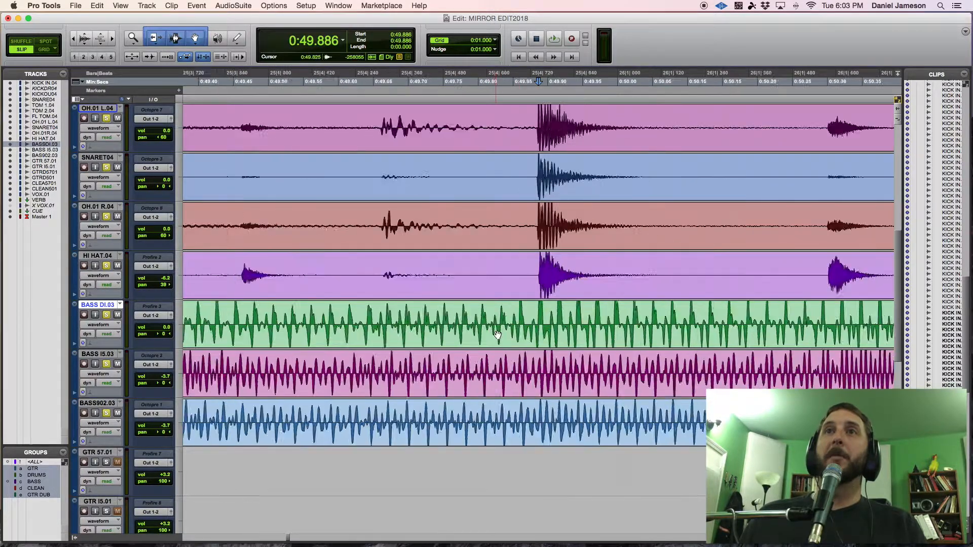
pyautogui.press('r')
pyautogui.hscroll(-10, 406, 342)
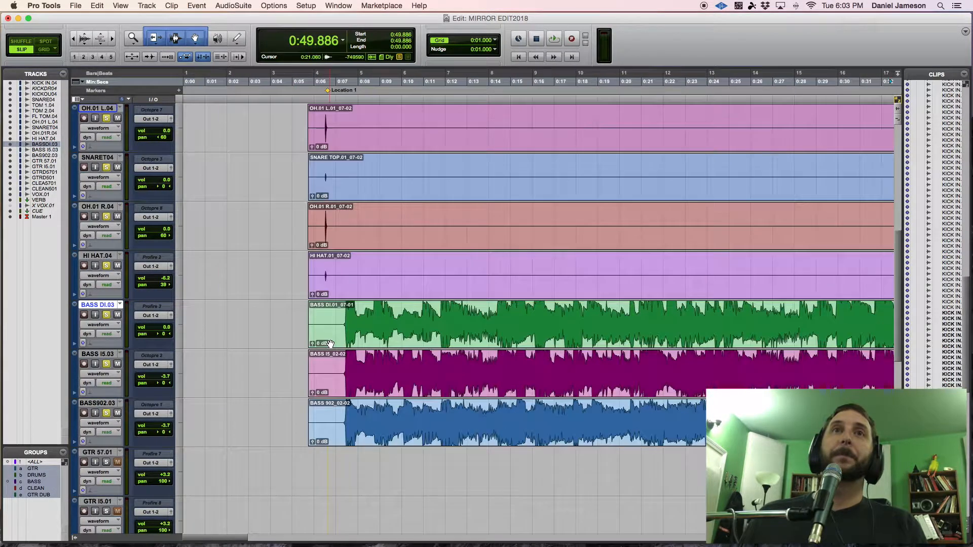
pyautogui.click(344, 310)
pyautogui.press('t')
pyautogui.press('t')
pyautogui.press('t')
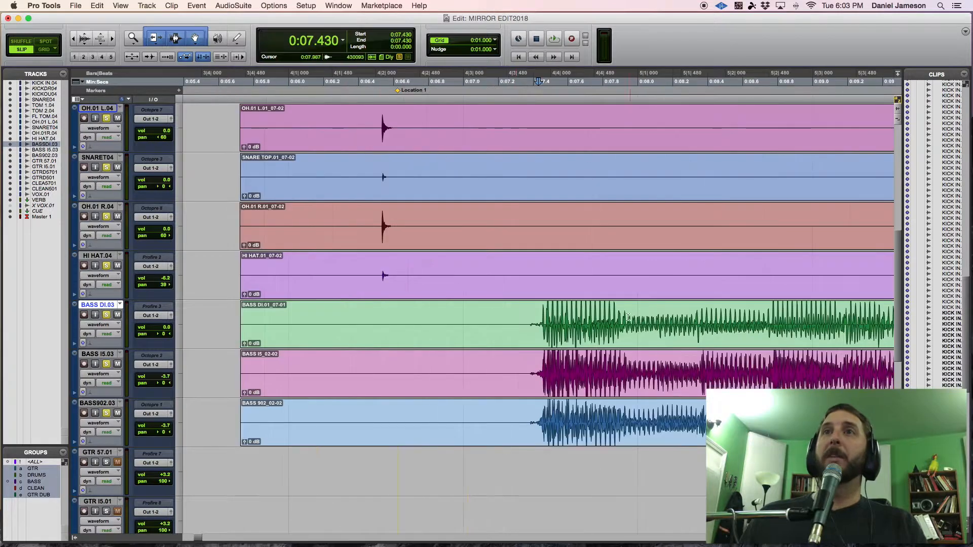
pyautogui.click(544, 317)
pyautogui.press('t')
pyautogui.press('t')
pyautogui.press('t')
pyautogui.press('t')
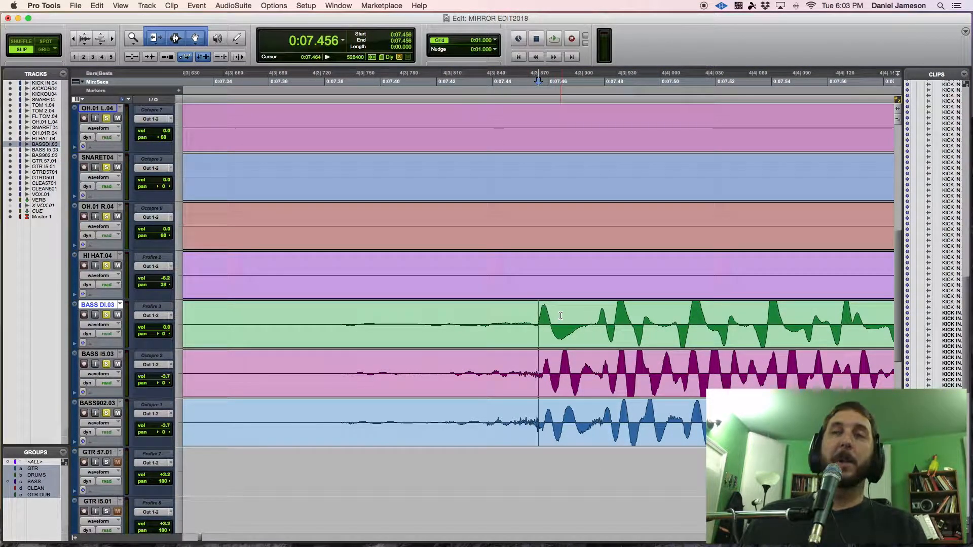
# Compare the opening peaks of the BASS DI.03, BASS I5.03 and BASS902.03 waveforms around 0:07.466 to 0:07.483.
pyautogui.click(575, 317)
pyautogui.press('t')
pyautogui.press('t')
pyautogui.press('t')
pyautogui.press('t')
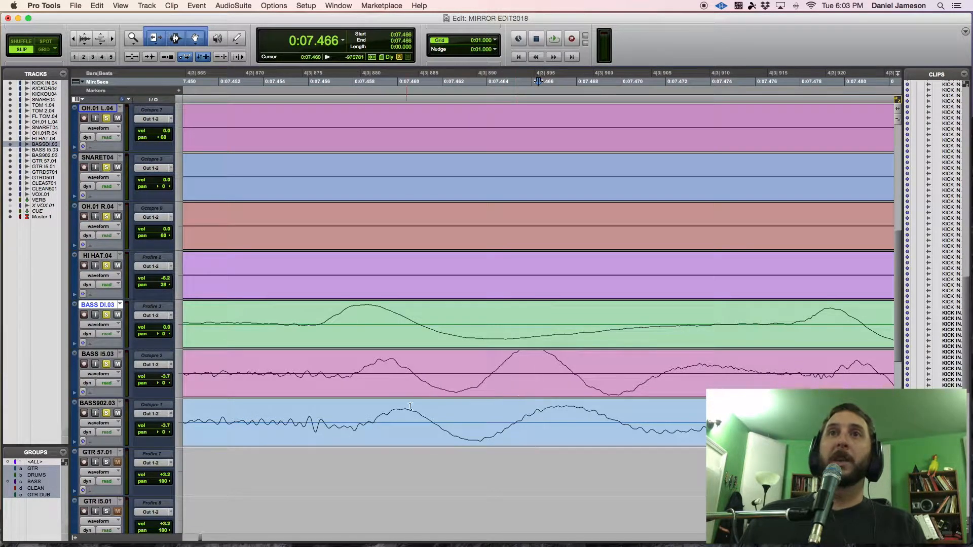
pyautogui.press('r')
pyautogui.press('r')
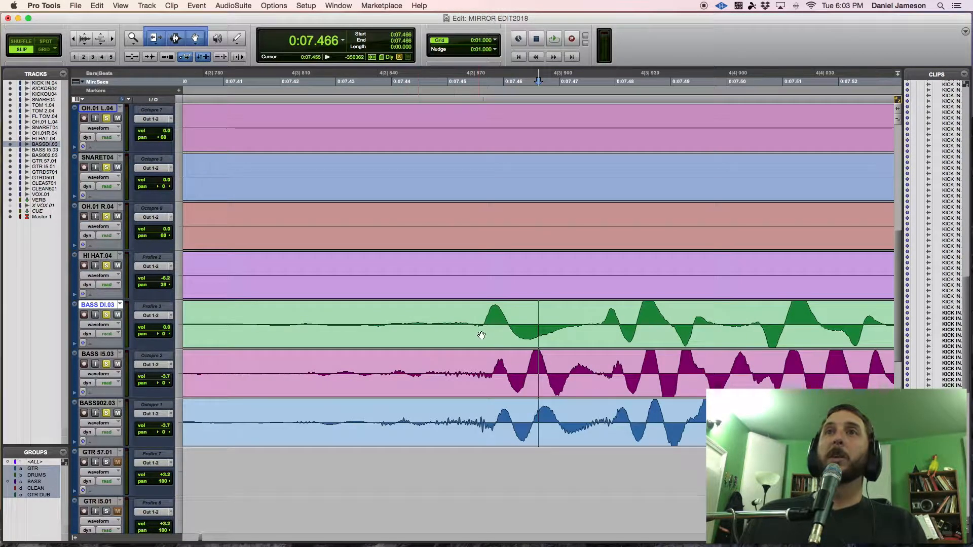
pyautogui.click(633, 321)
pyautogui.press('t')
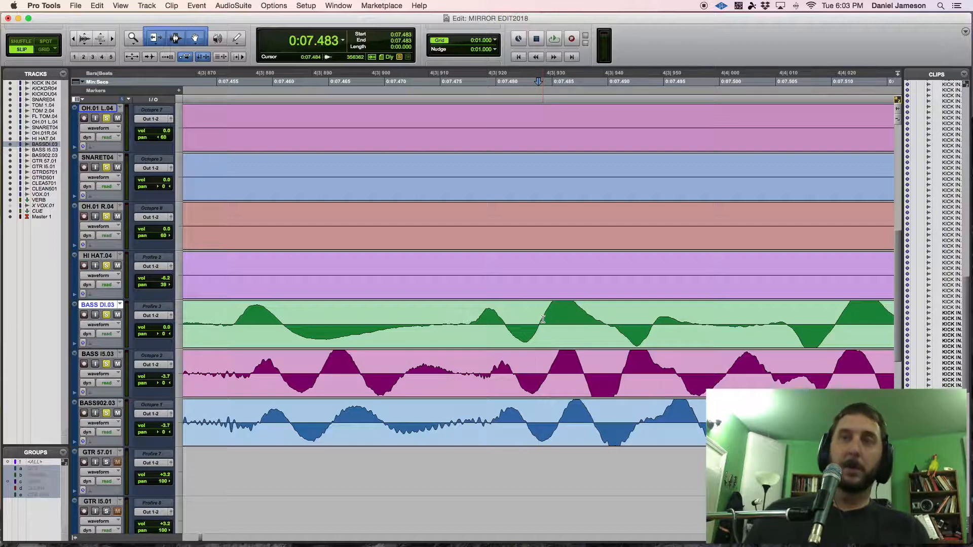
# Shift the BASS I5.03 clip slightly earlier so its waveform lines up with BASS DI.03.
pyautogui.click(543, 337)
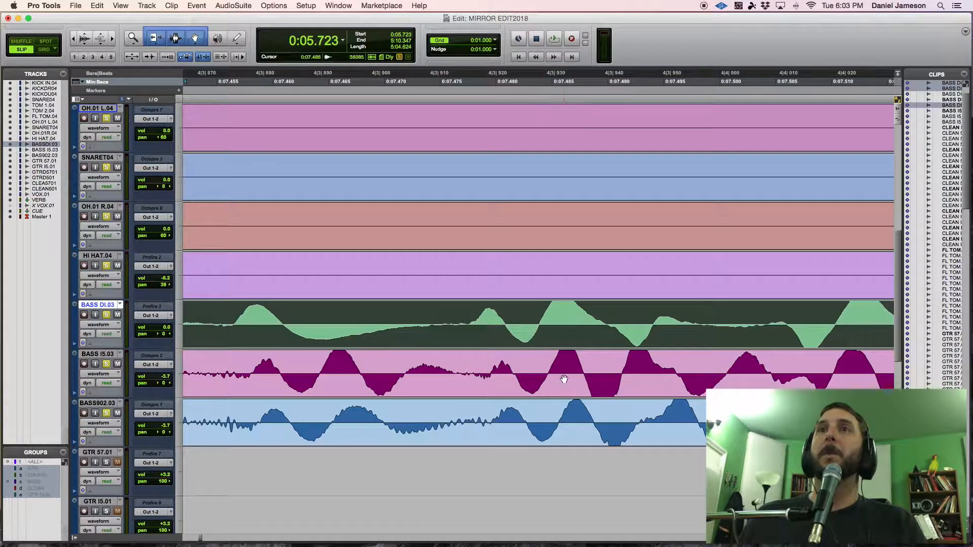
pyautogui.click(544, 365)
pyautogui.press('t')
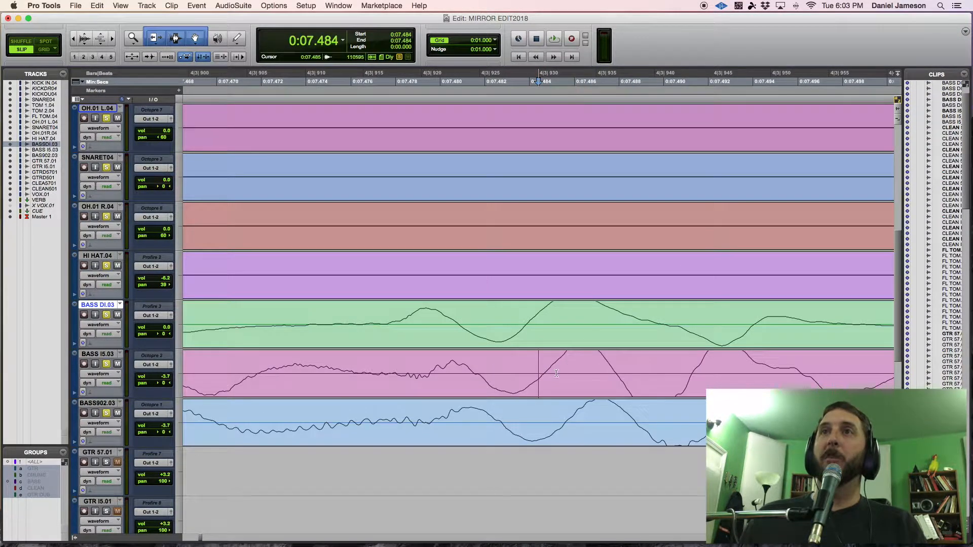
pyautogui.press('r')
pyautogui.doubleClick(544, 370)
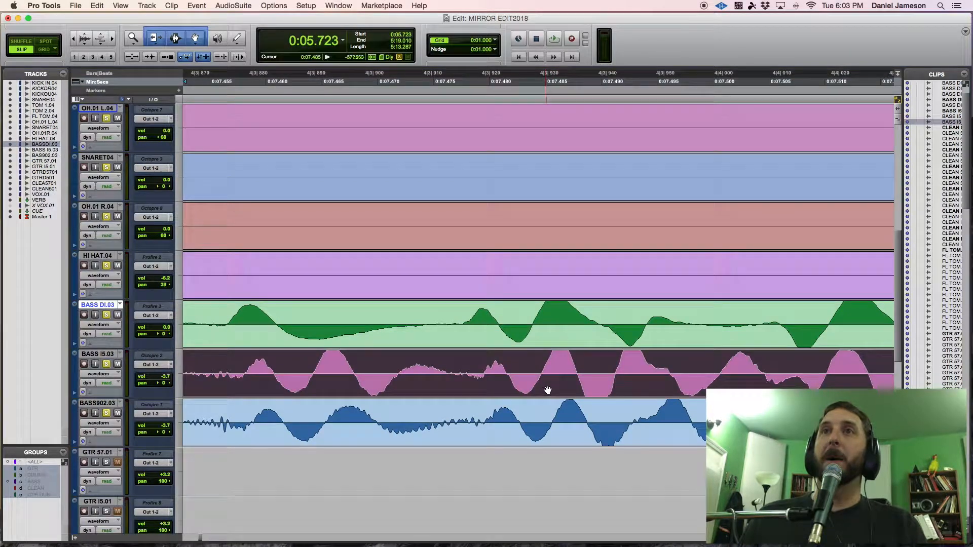
pyautogui.moveTo(548, 390); pyautogui.dragTo(540, 391)
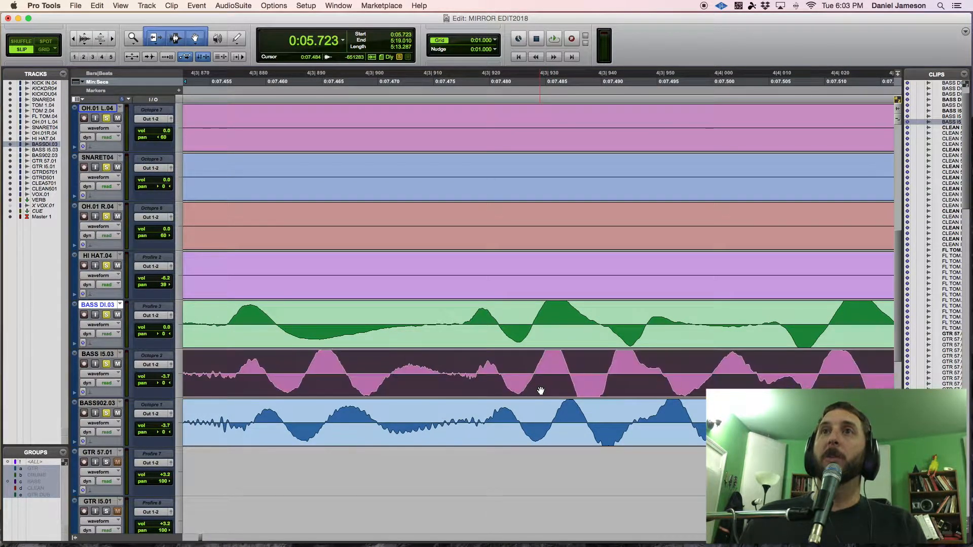
# Shift the BASS902.03 clip earlier so its first peaks match the other two bass tracks.
pyautogui.doubleClick(552, 419)
pyautogui.moveTo(550, 437); pyautogui.dragTo(535, 436)
pyautogui.click(532, 370)
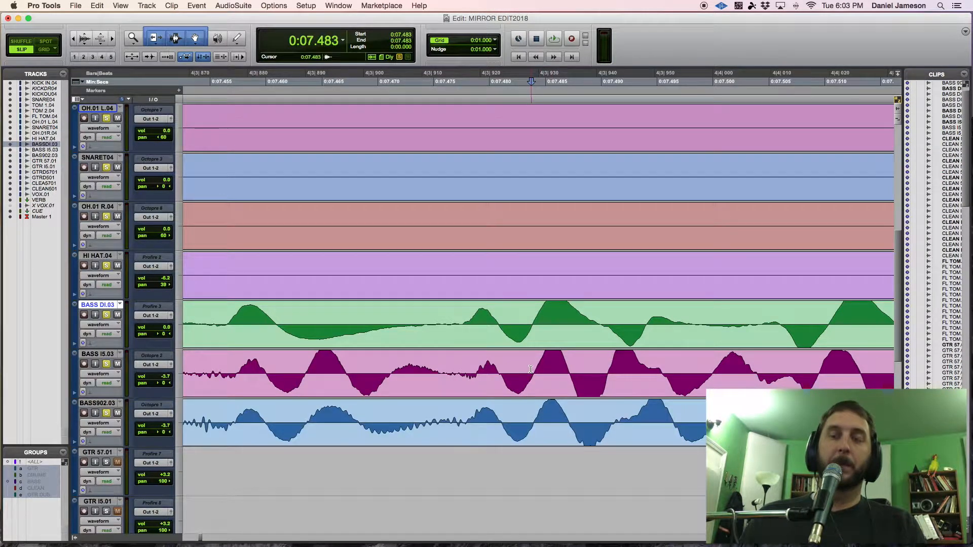
# Fine-tune the BASS I5.03 and BASS902.03 clips slightly earlier at close range, starting the BASS902.03 clip at 0:05.721.
pyautogui.press('t')
pyautogui.press('t')
pyautogui.click(571, 379)
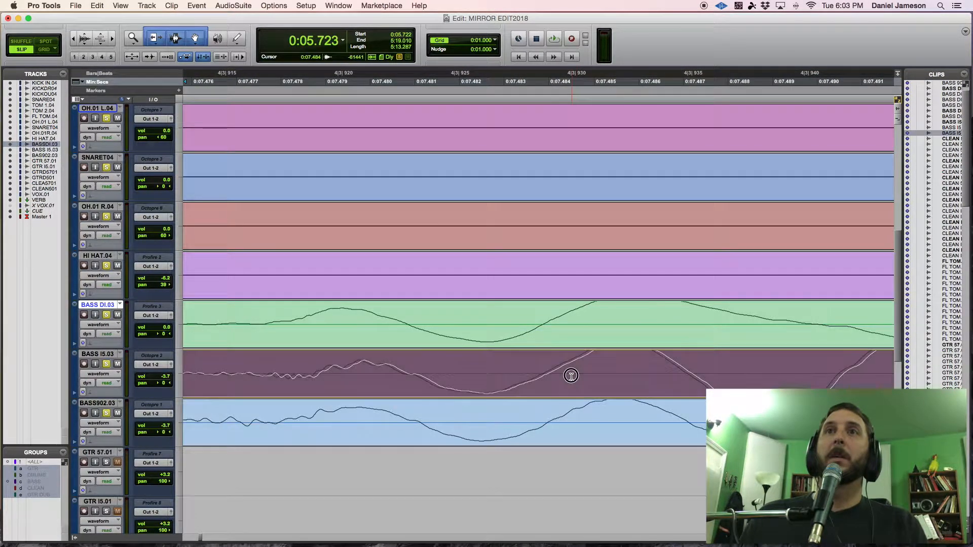
pyautogui.moveTo(571, 379); pyautogui.dragTo(569, 380)
pyautogui.moveTo(572, 432); pyautogui.dragTo(563, 433)
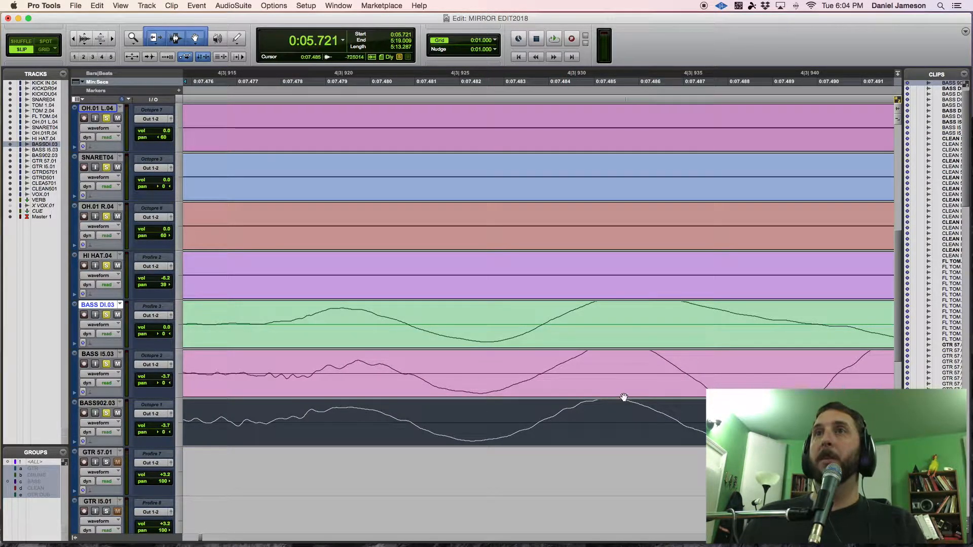
# Examine how well the three bass waveforms line up further along, around 0:07.513.
pyautogui.press('super+bracketleft')
pyautogui.press('super+bracketleft')
pyautogui.press('super+bracketleft')
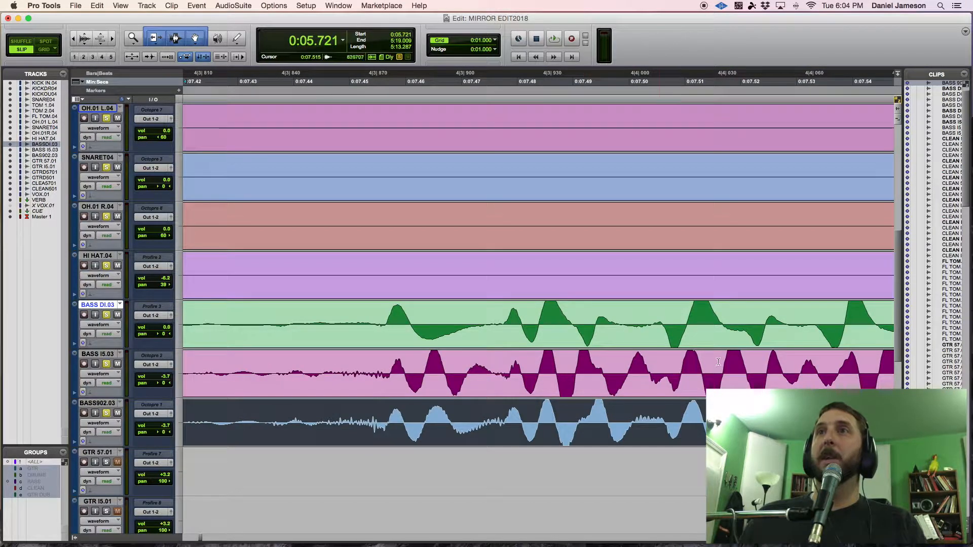
pyautogui.click(710, 362)
pyautogui.press('super+bracketright')
pyautogui.press('super+bracketright')
pyautogui.press('super+bracketleft')
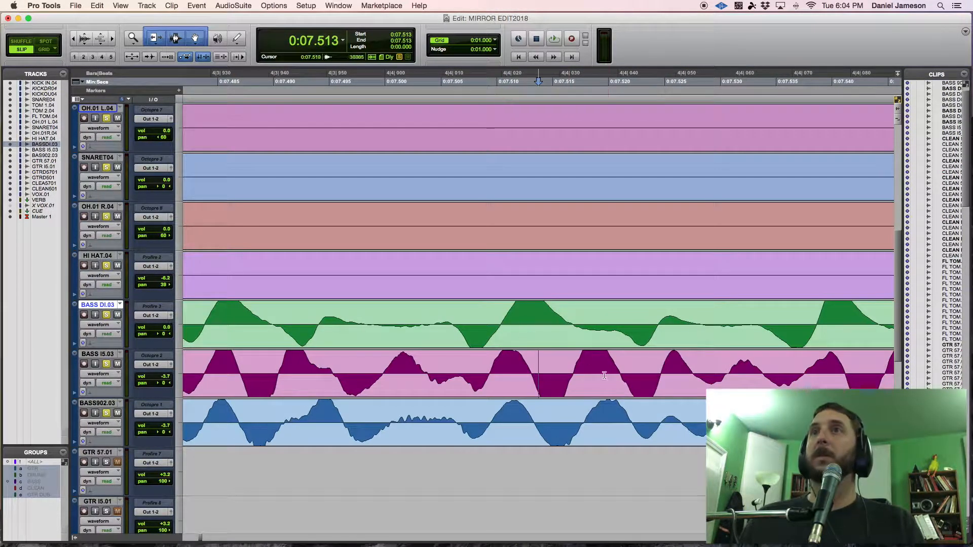
pyautogui.press('super+bracketleft')
pyautogui.press('super+bracketleft')
pyautogui.press('super+bracketleft')
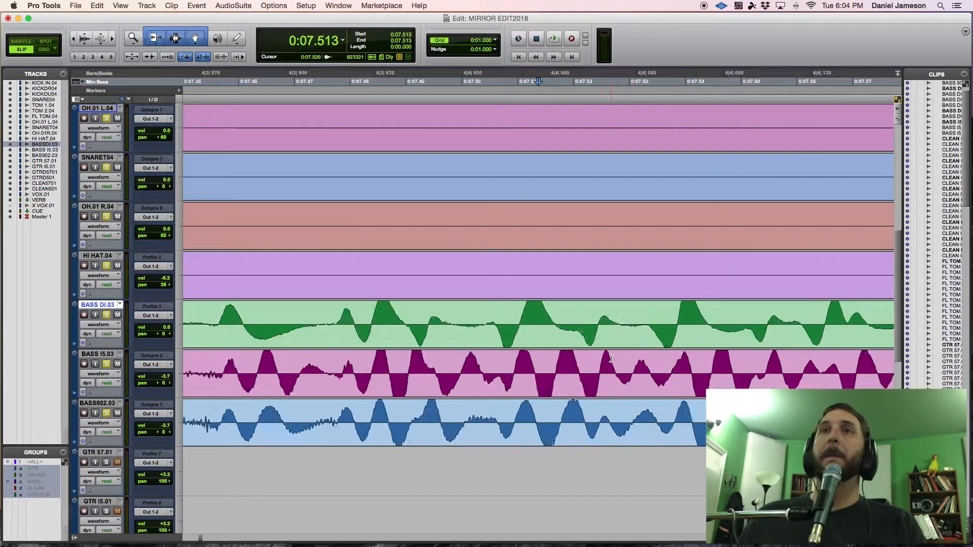
# Clear the solo on all tracks and solo only the three bass tracks.
pyautogui.click(423, 374)
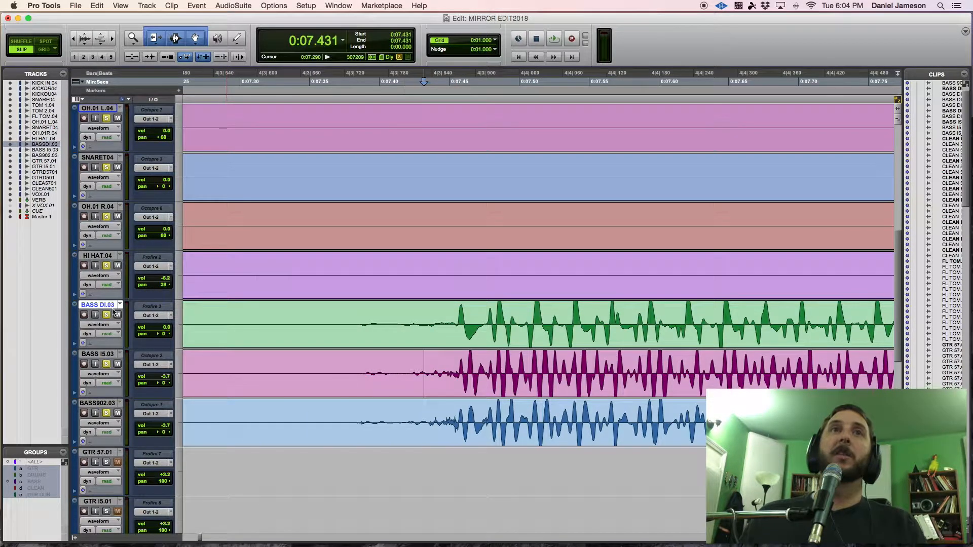
pyautogui.keyDown('alt'); pyautogui.click(105, 265); pyautogui.keyUp('alt')
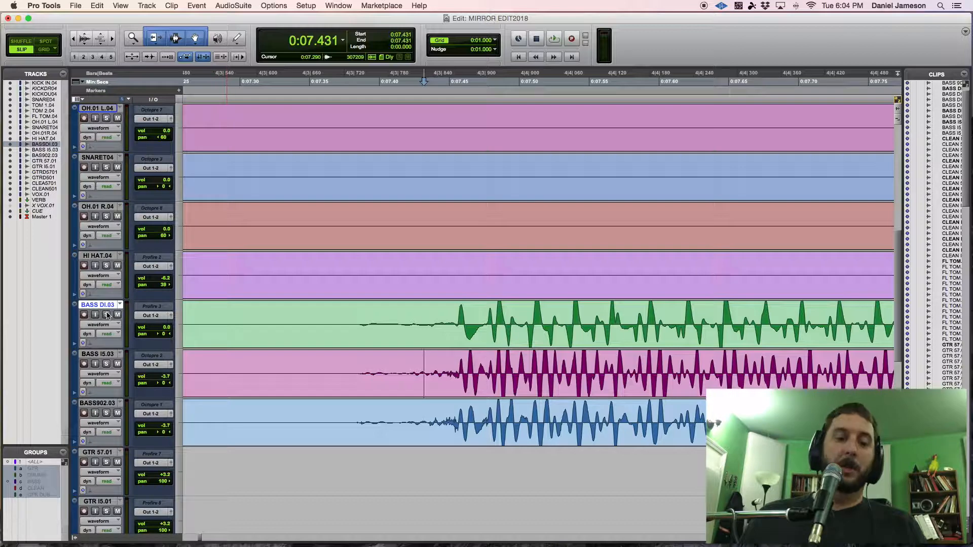
pyautogui.click(106, 315)
# Play the aligned bass tracks from just before the first bass note, and stop after a few seconds.
pyautogui.click(392, 319)
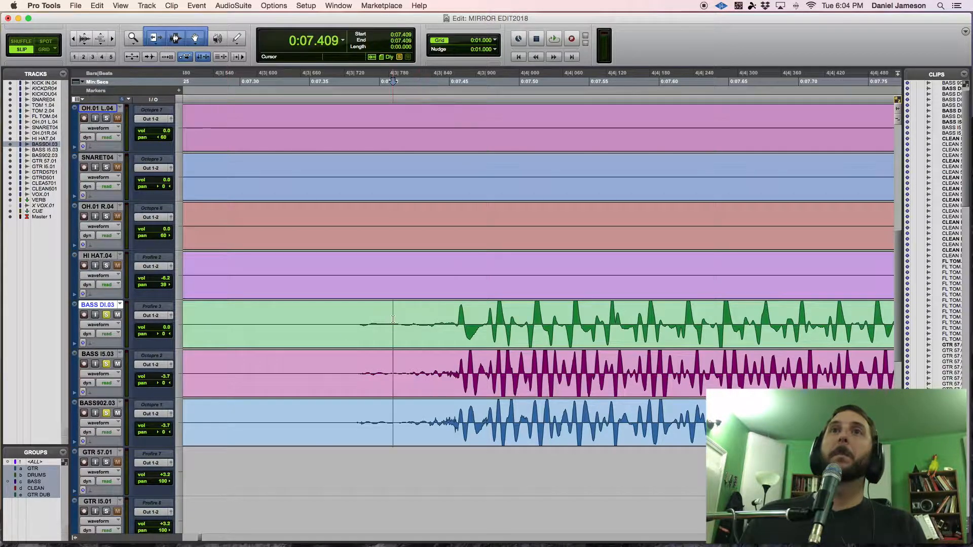
pyautogui.press('space')
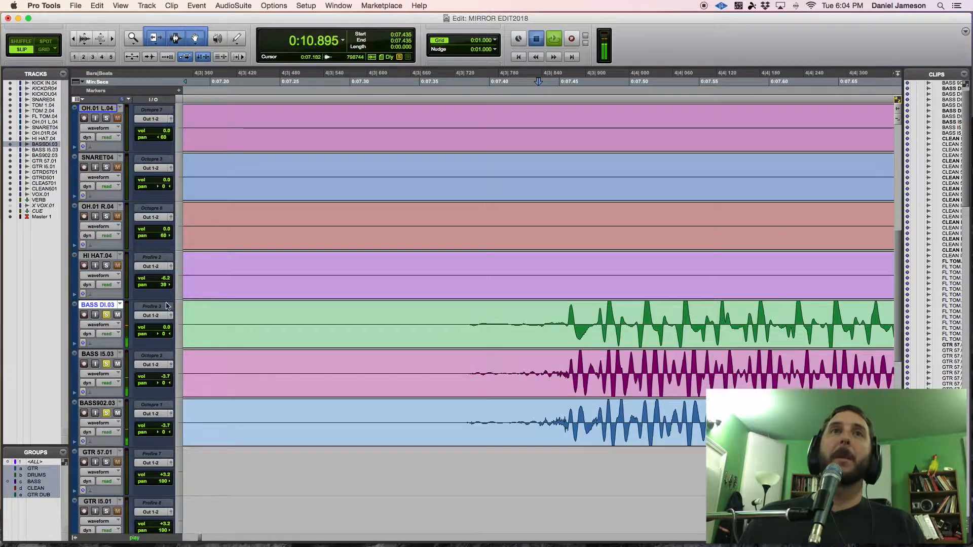
pyautogui.press('space')
# Switch the bass tracks to their .02 playlists and play the unaligned version from 0:07.435.
pyautogui.click(120, 305)
pyautogui.click(131, 300)
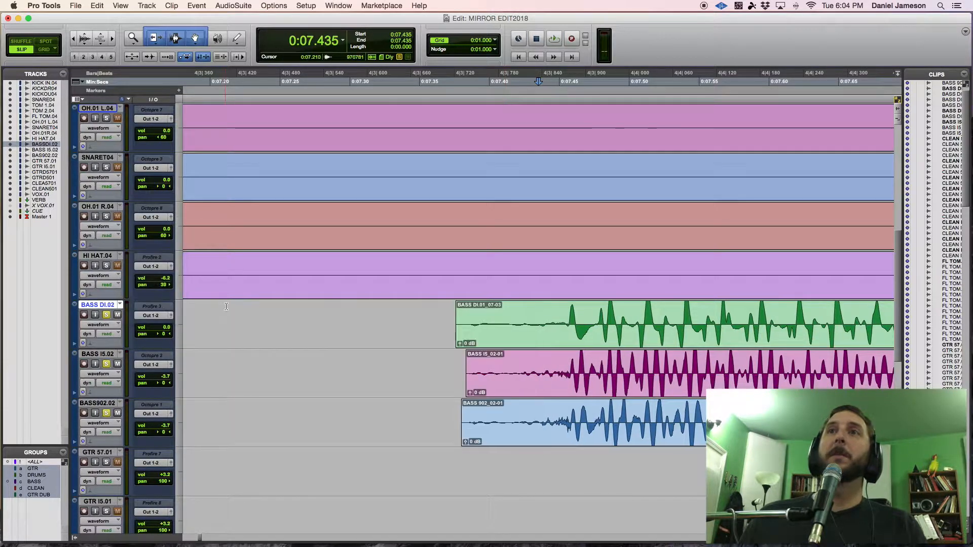
pyautogui.press('space')
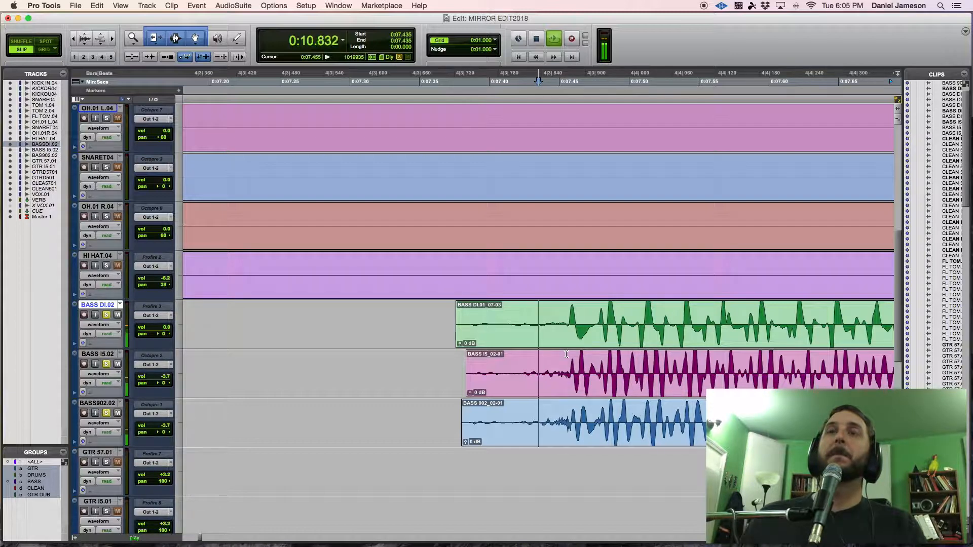
pyautogui.press('space')
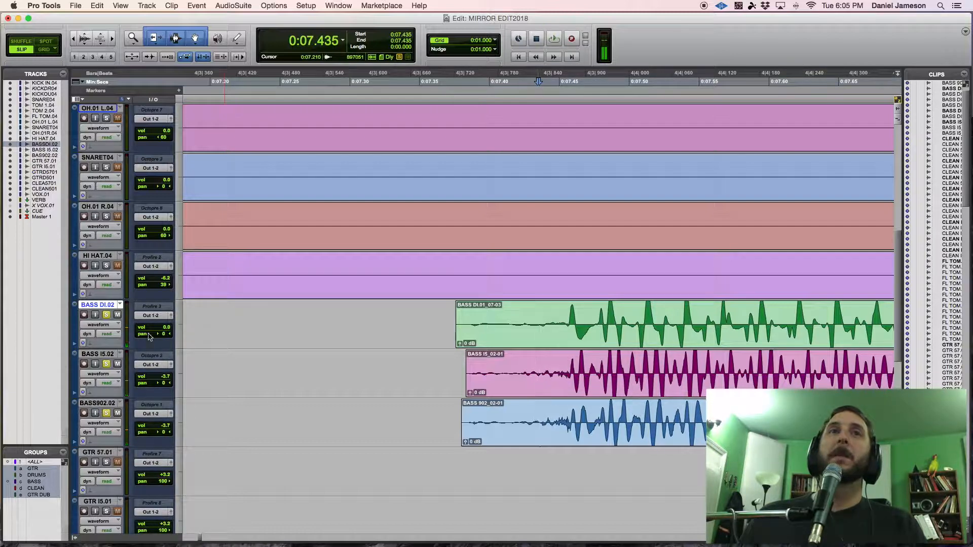
# Return the bass tracks to their .03 playlists and play the aligned version from 0:07.435 for comparison.
pyautogui.click(120, 305)
pyautogui.click(143, 314)
pyautogui.press('space')
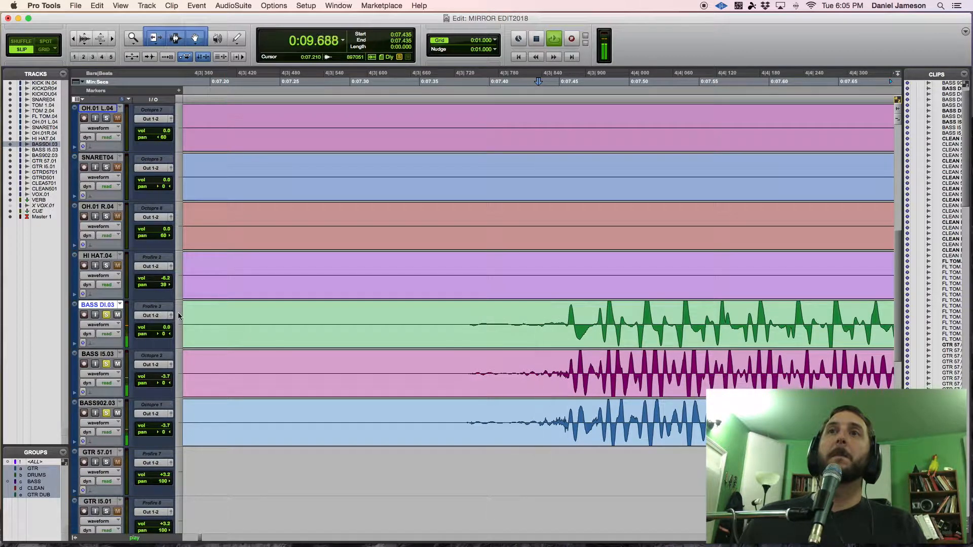
pyautogui.press('space')
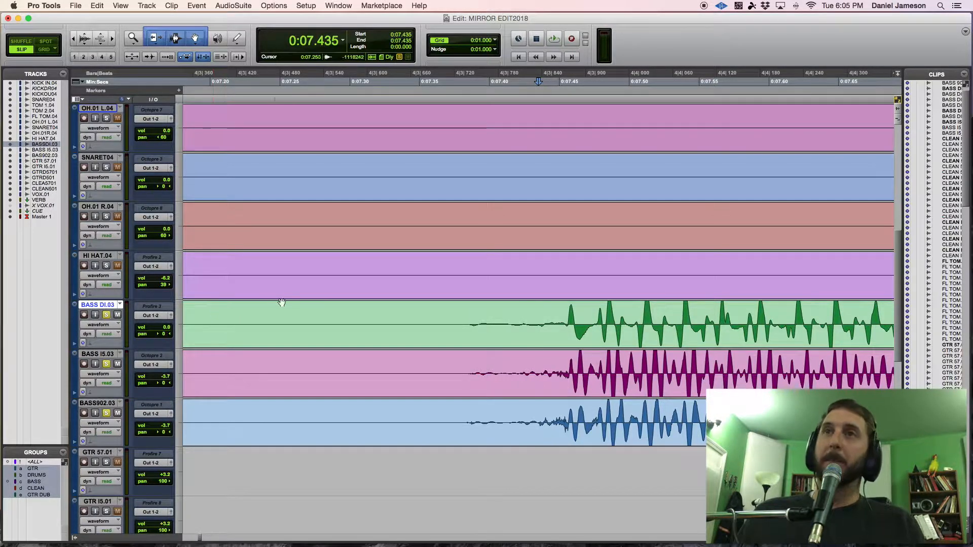
# Place the edit cursor at 0:07.439 and view the bass and drum clips across the start of the session.
pyautogui.click(544, 355)
pyautogui.press('super+bracketleft')
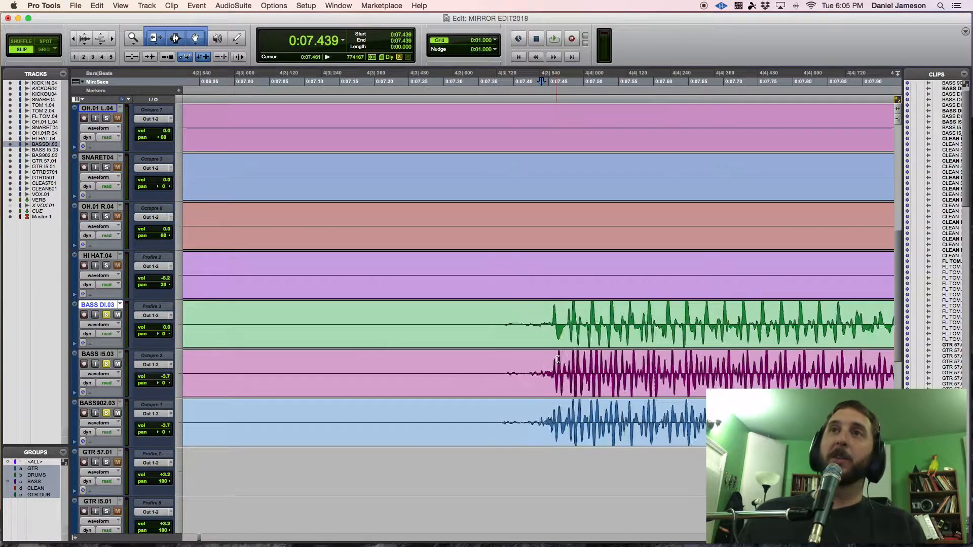
pyautogui.press('super+bracketleft')
pyautogui.press('super+bracketleft')
pyautogui.press('super+bracketleft')
pyautogui.press('super+bracketleft')
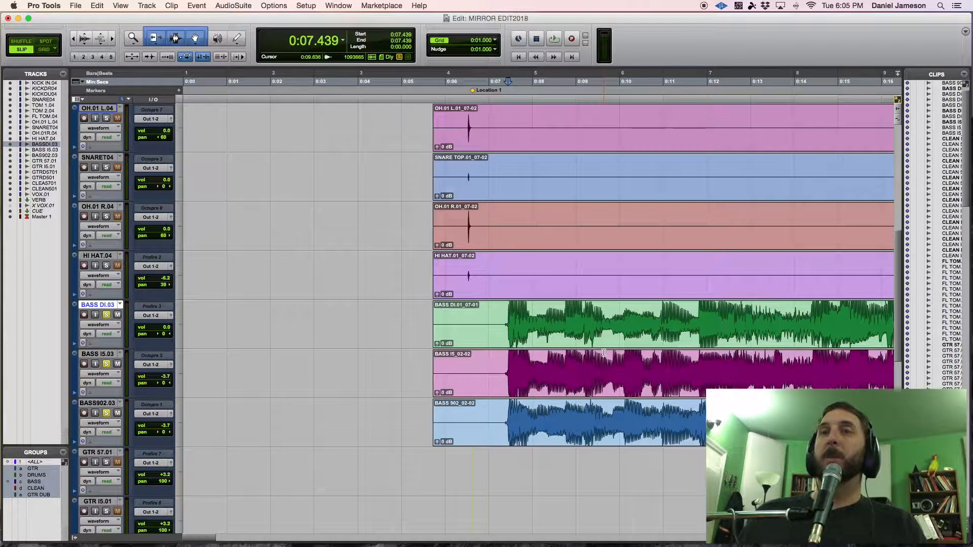